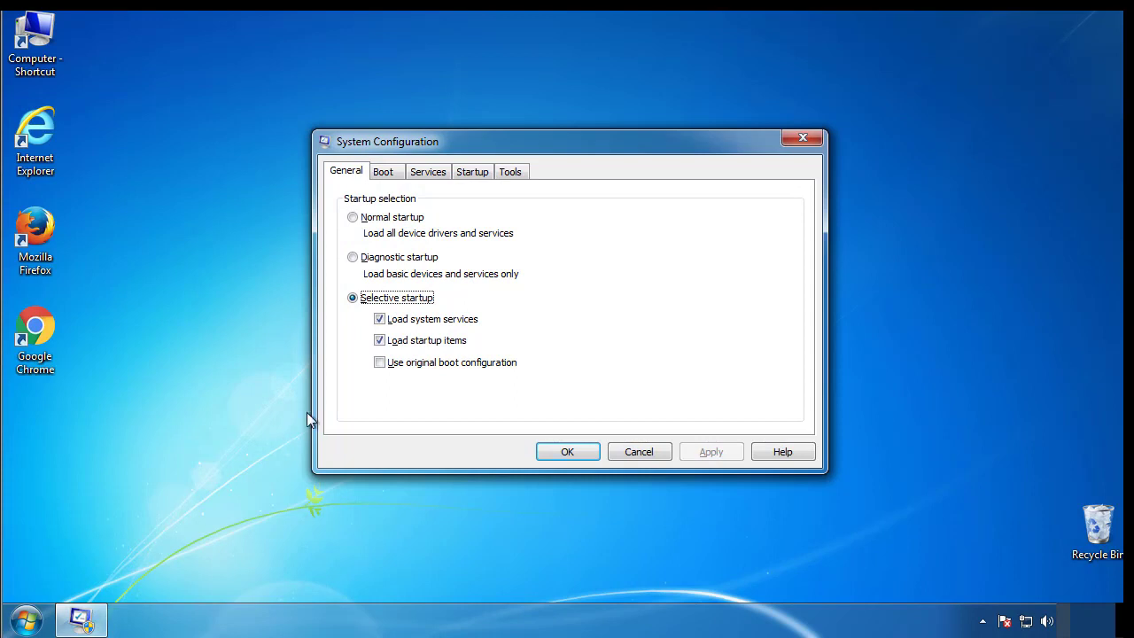
Enable Safe boot with the Minimal option, restart the computer, and close the safe mode help window.
click(383, 174)
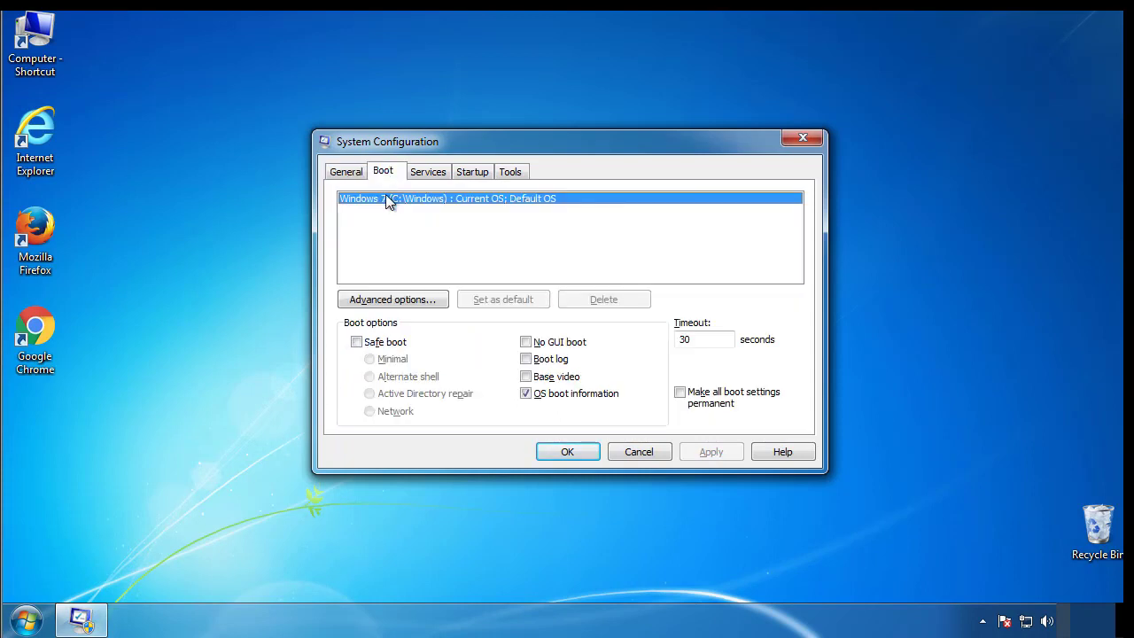
click(357, 342)
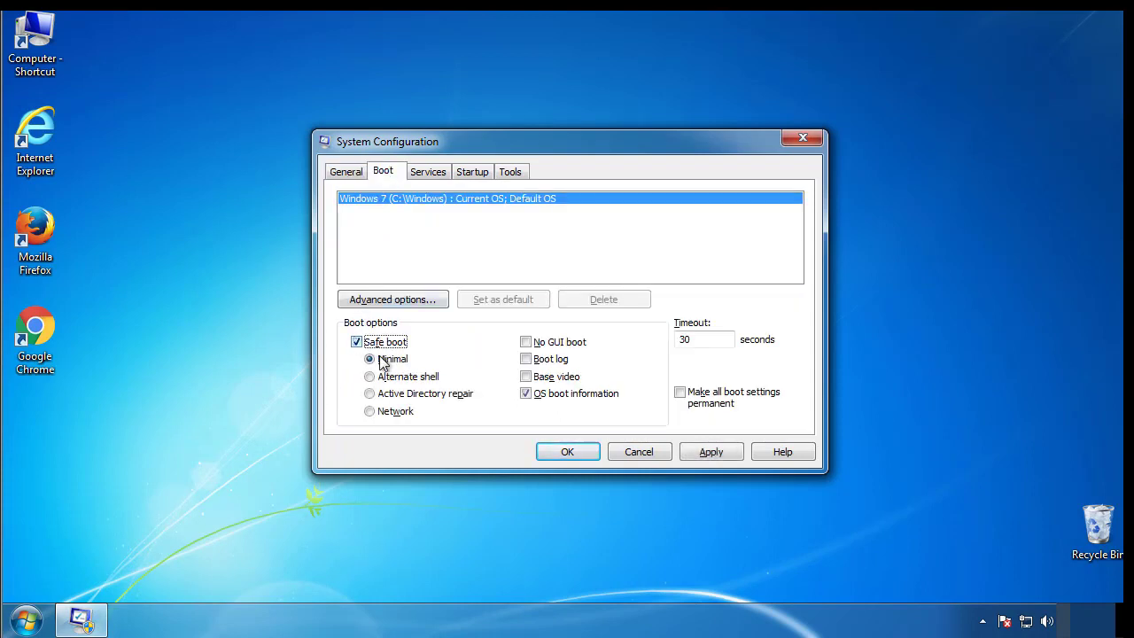
click(575, 452)
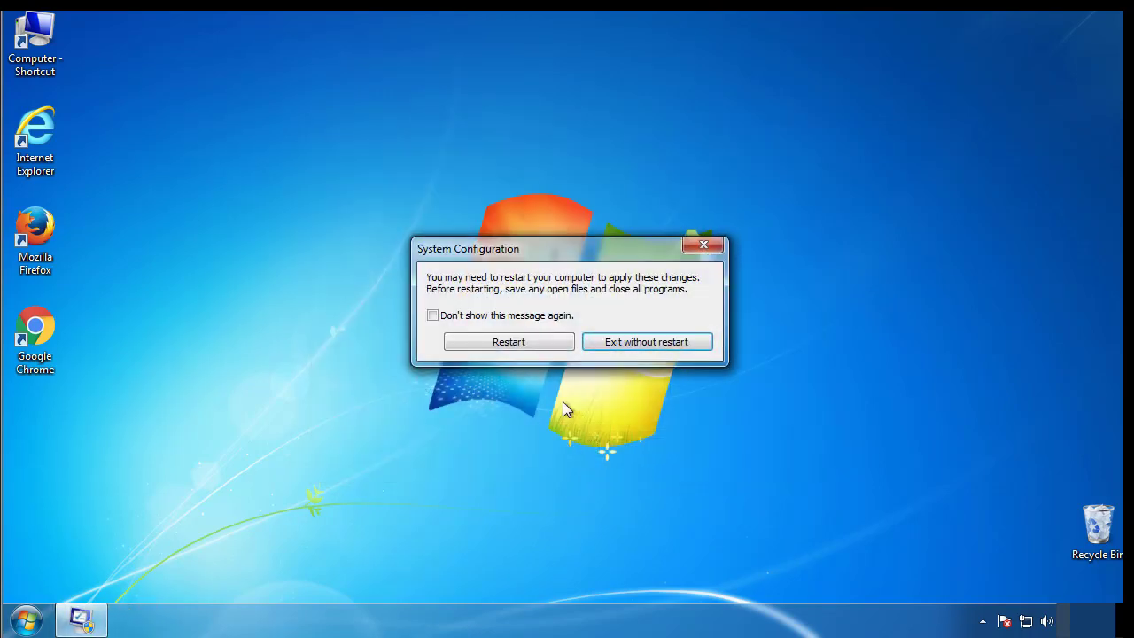
click(512, 345)
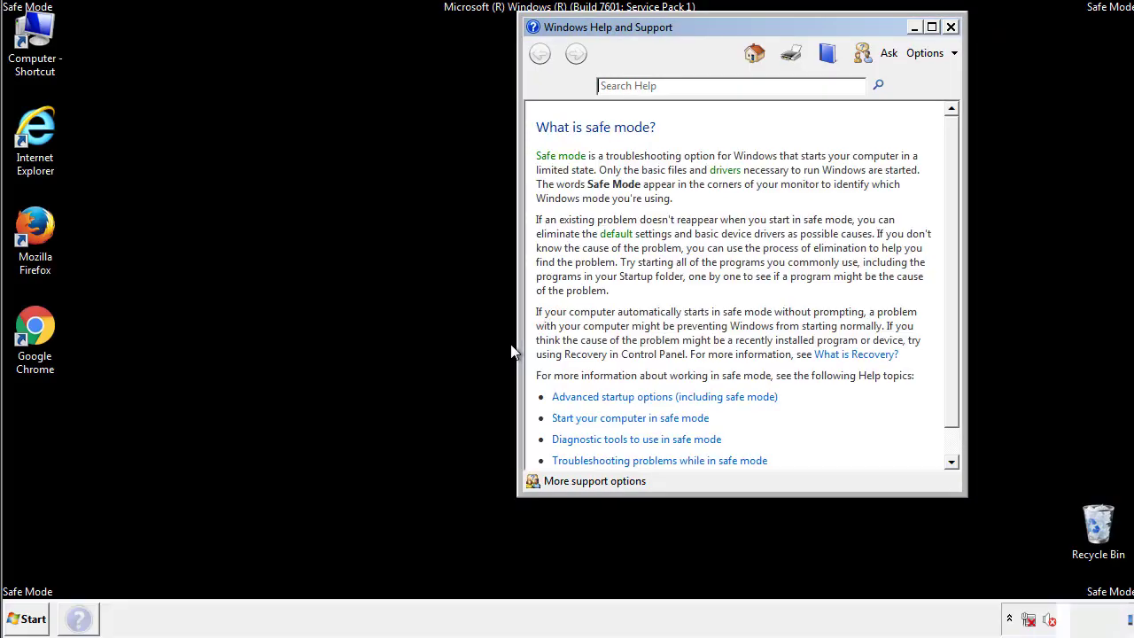
click(950, 26)
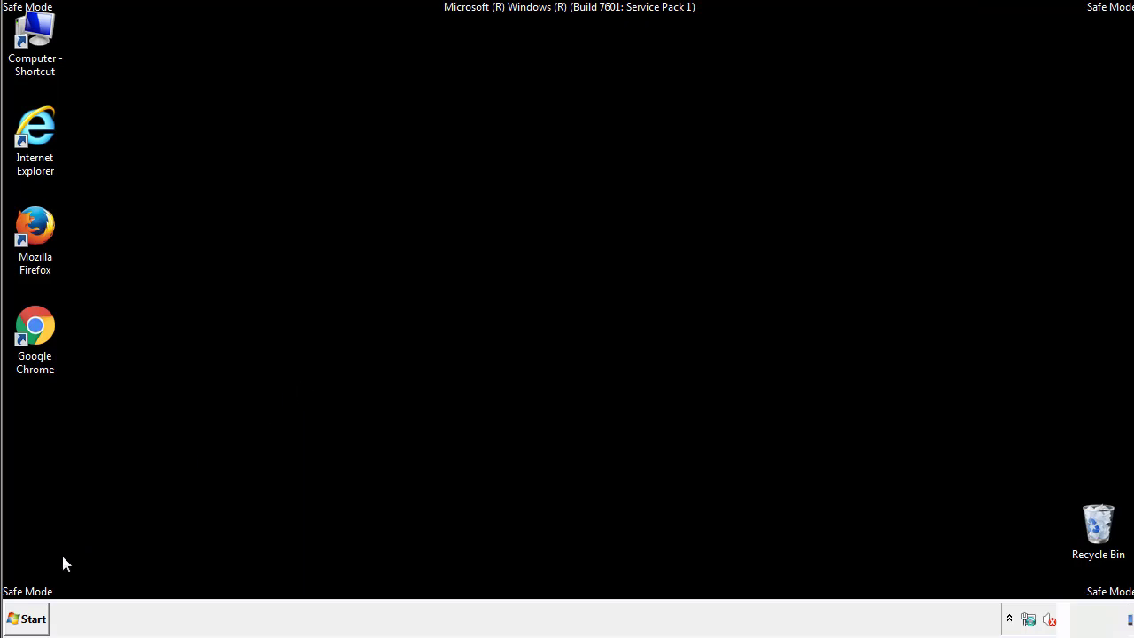
Confirm Folder Options in Control Panel with hidden files, folders, and drives set to be shown, and close Control Panel.
click(26, 622)
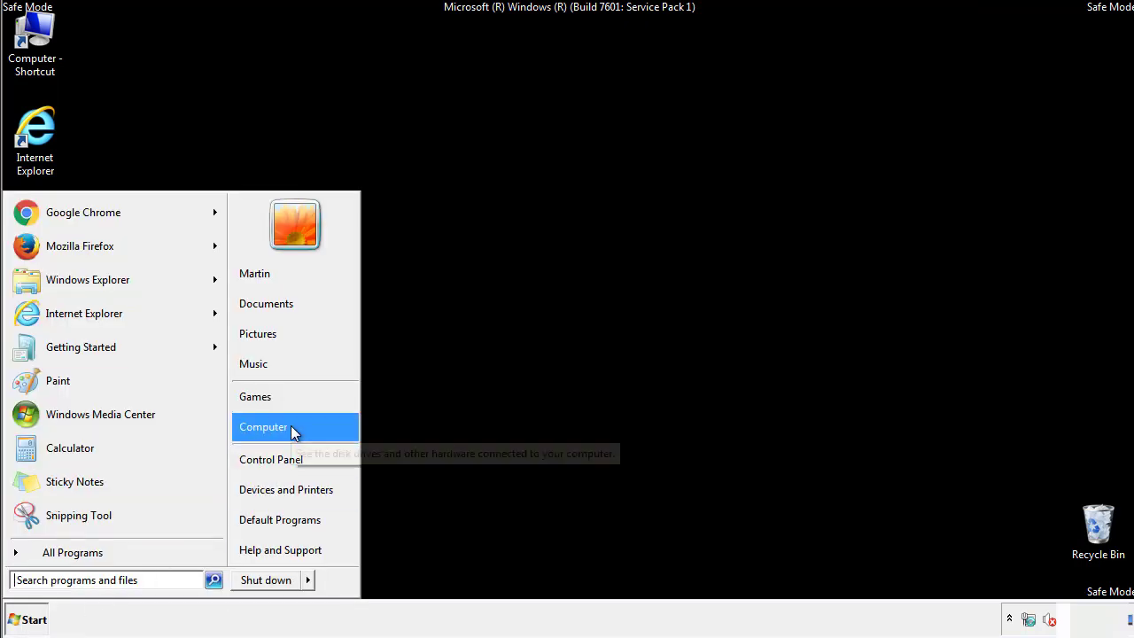
click(282, 458)
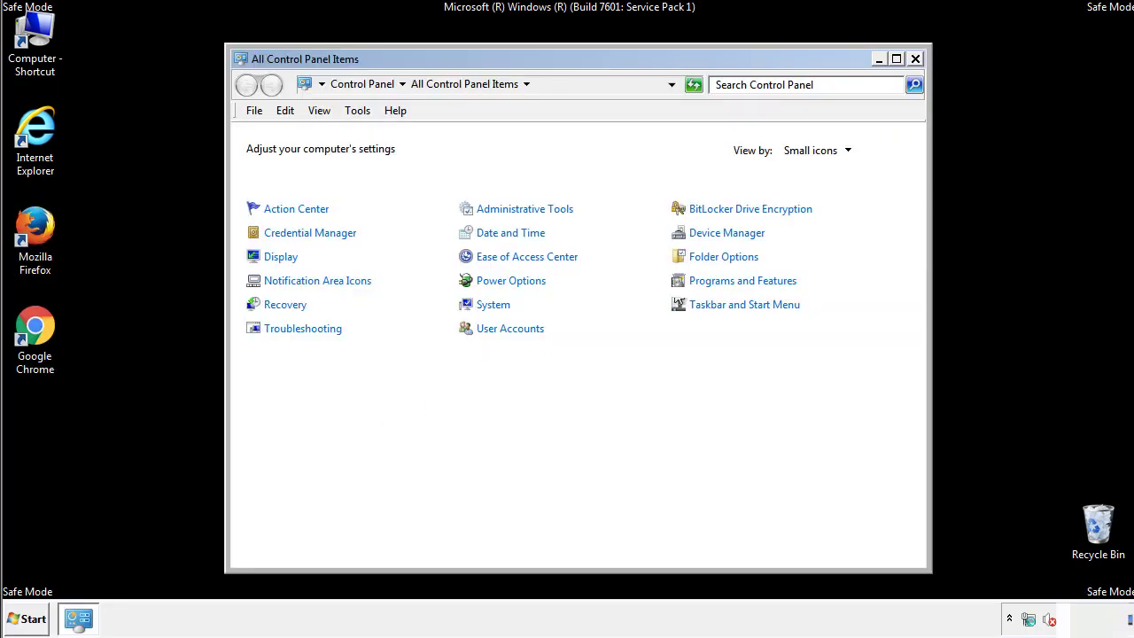
click(727, 257)
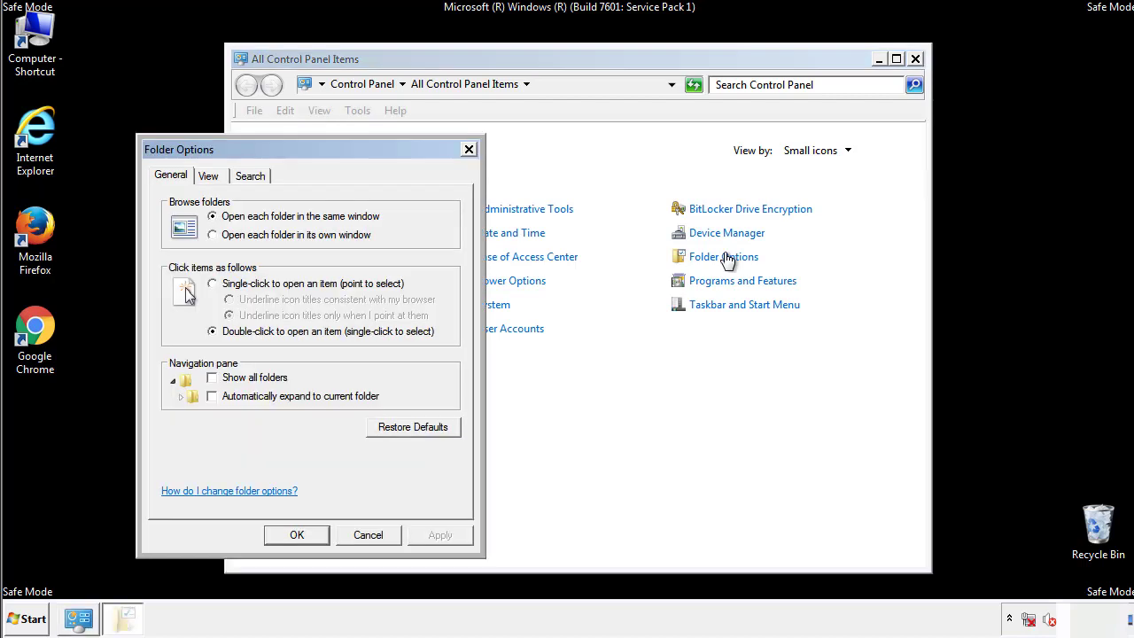
click(211, 177)
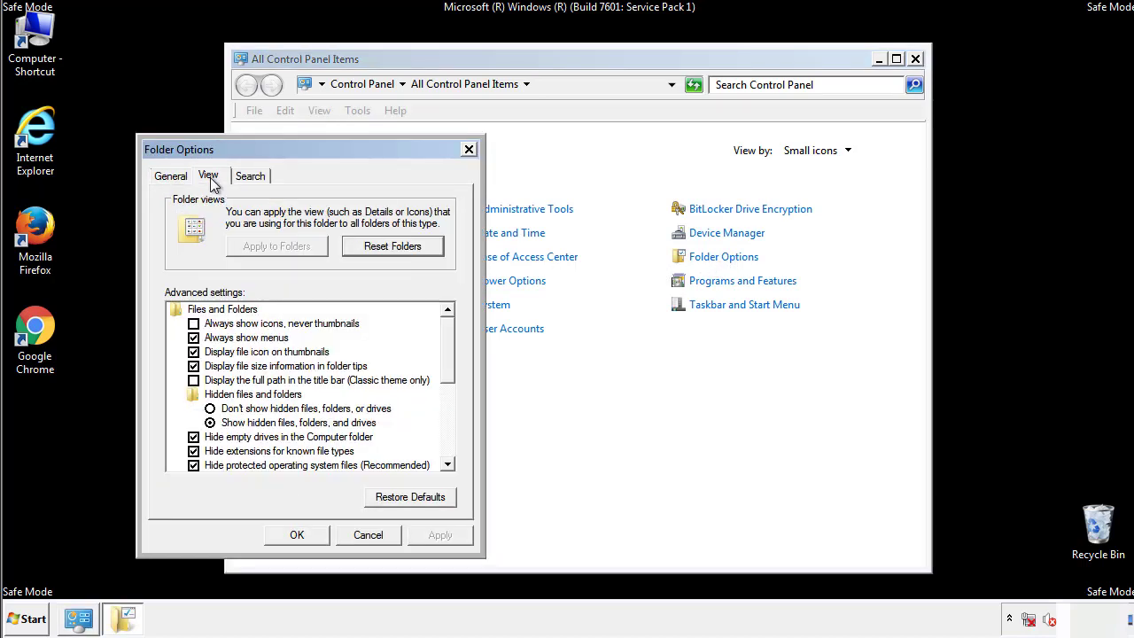
click(194, 337)
click(301, 535)
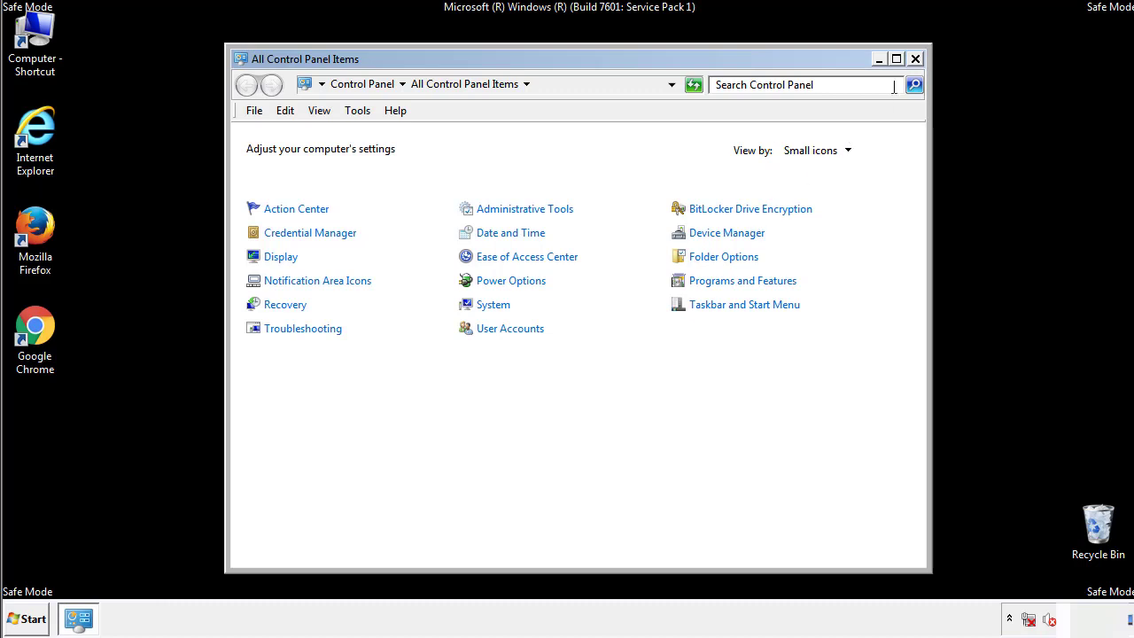
click(916, 59)
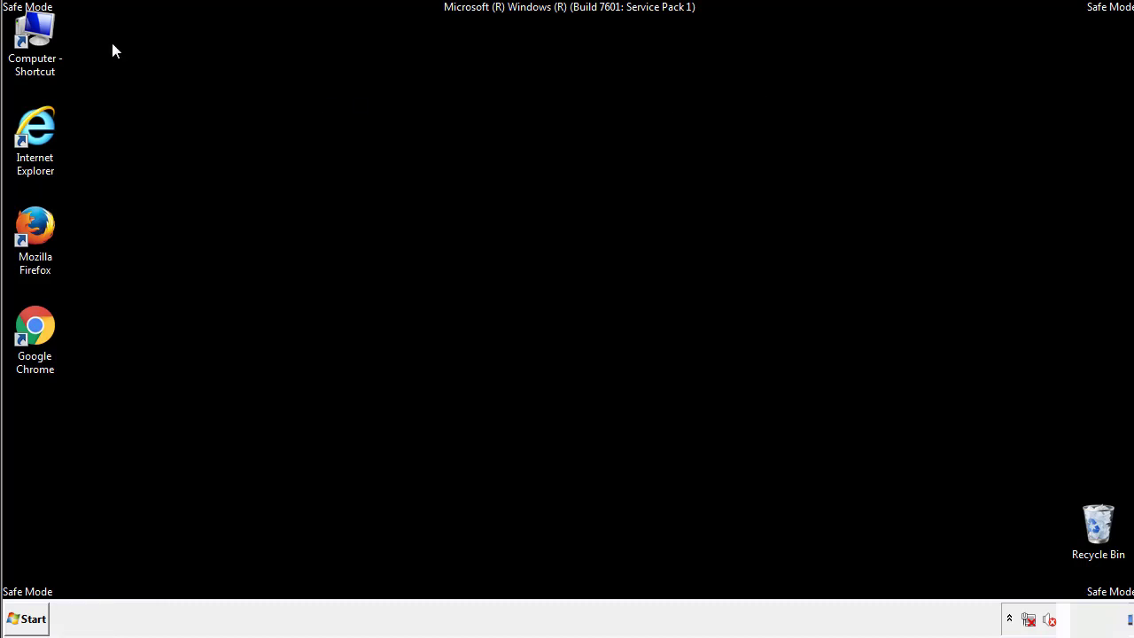
Browse from Computer to the folder C:\Windows\System32\drivers\etc.
double_click(36, 34)
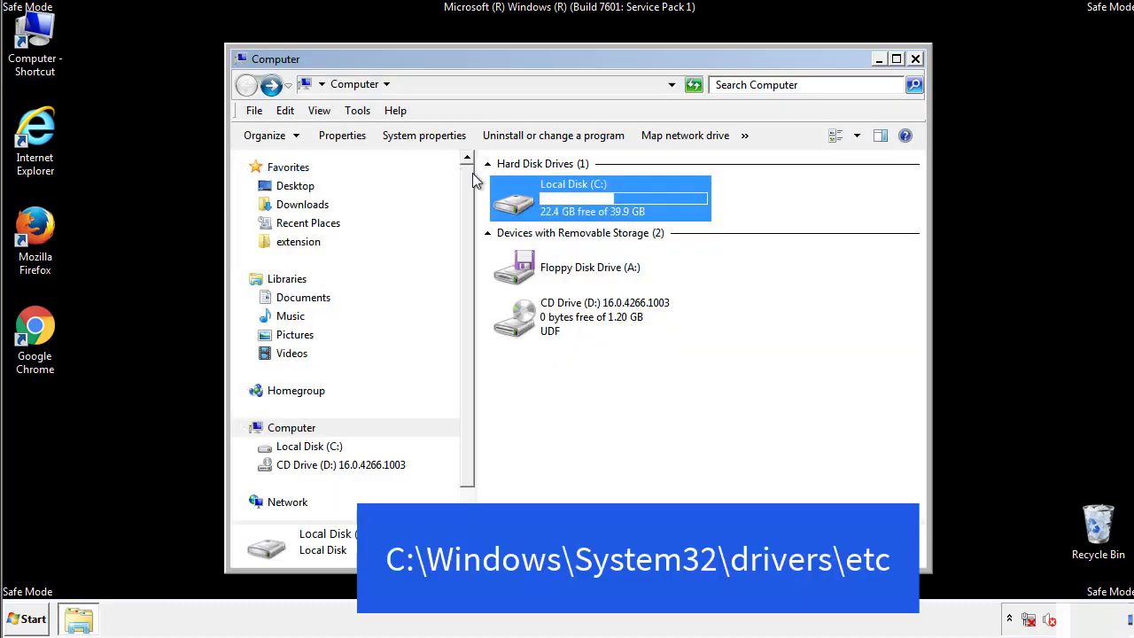
double_click(512, 202)
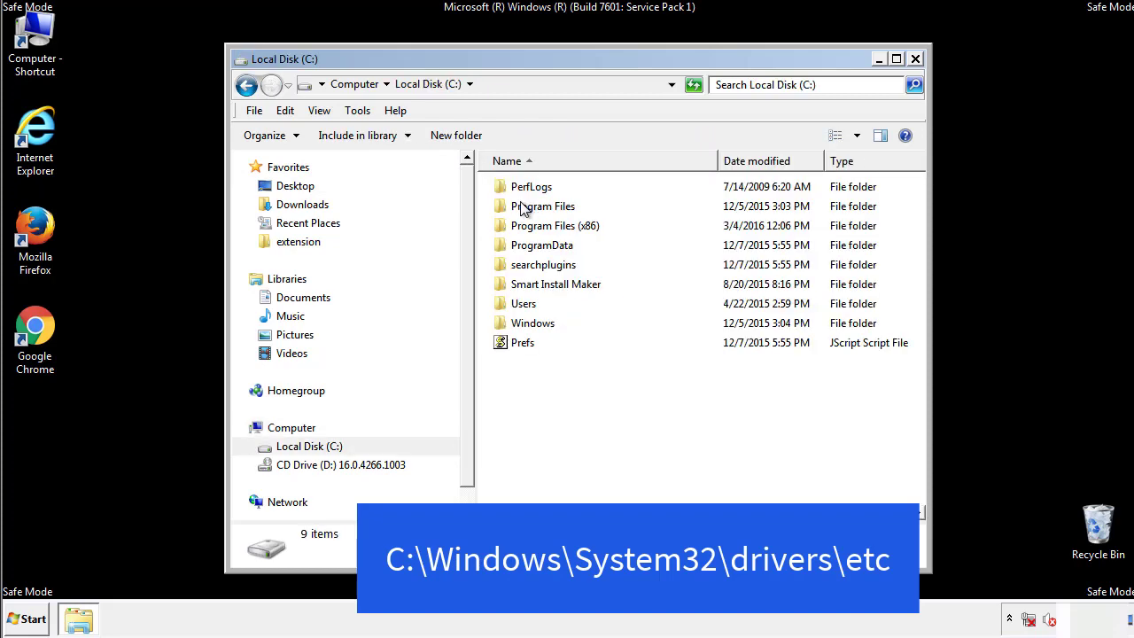
click(518, 327)
double_click(518, 326)
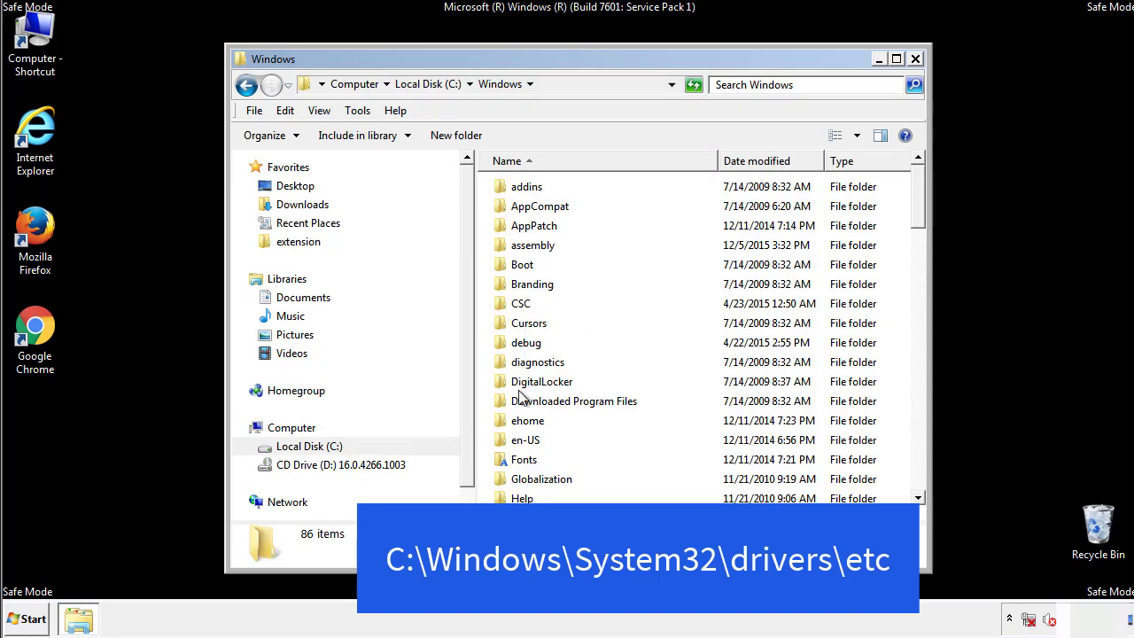
scroll(521, 390, down, 4)
scroll(523, 404, down, 5)
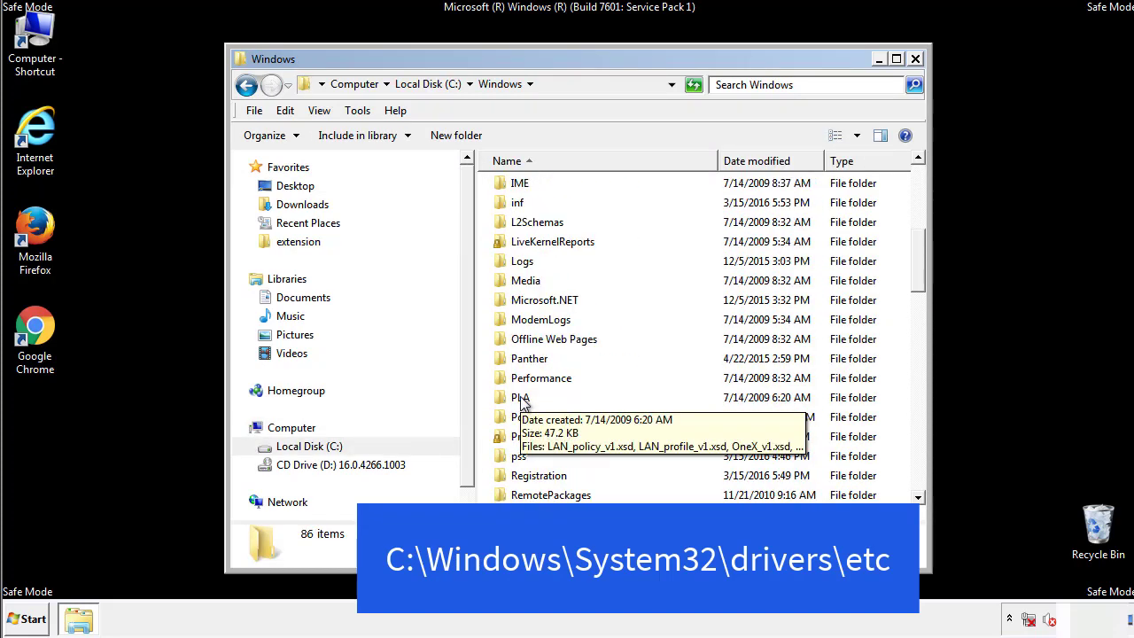
scroll(521, 399, down, 2)
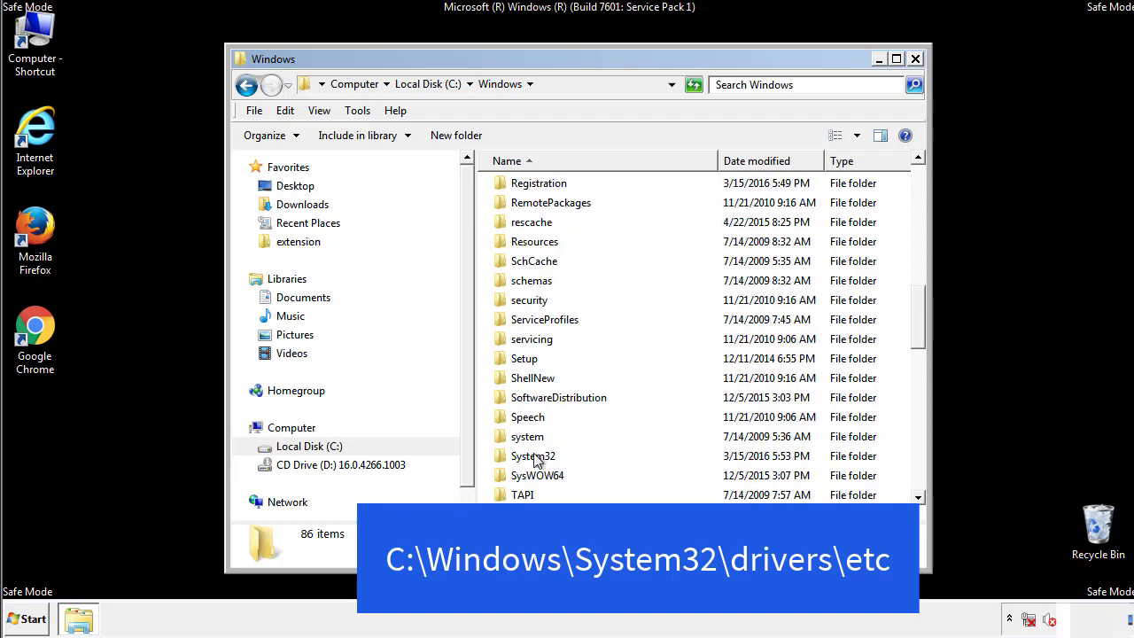
double_click(539, 460)
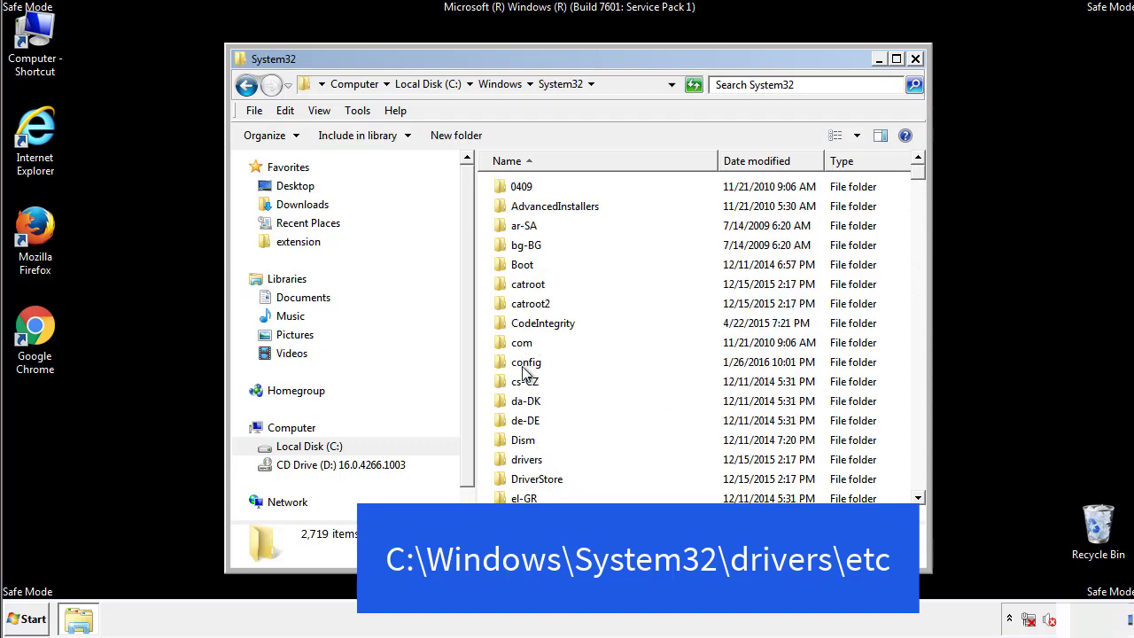
click(526, 464)
double_click(526, 465)
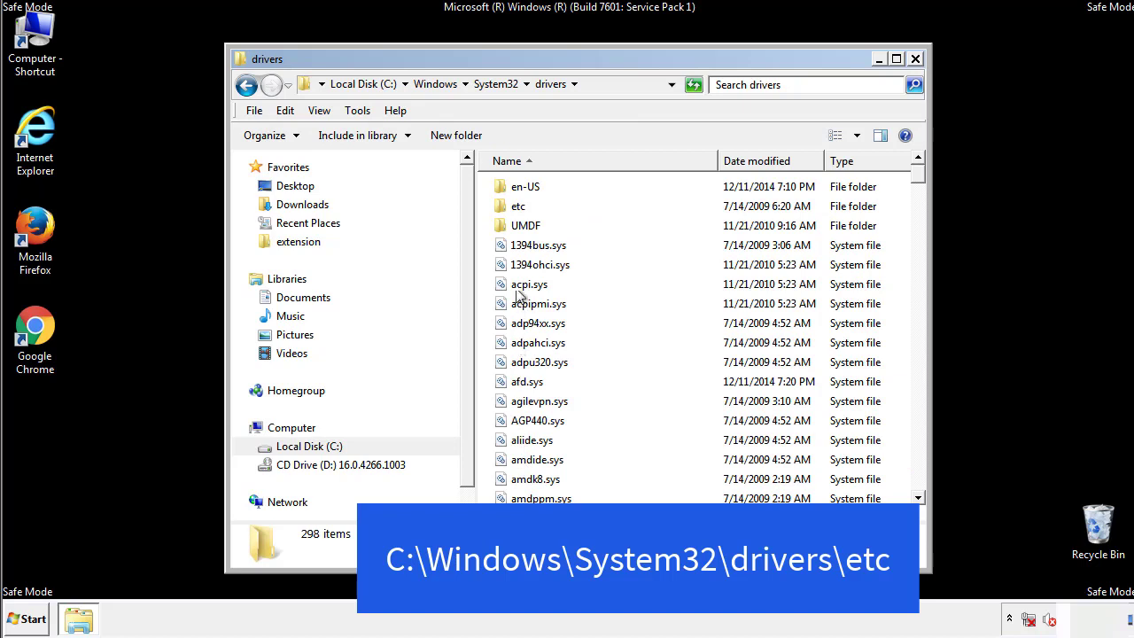
double_click(514, 207)
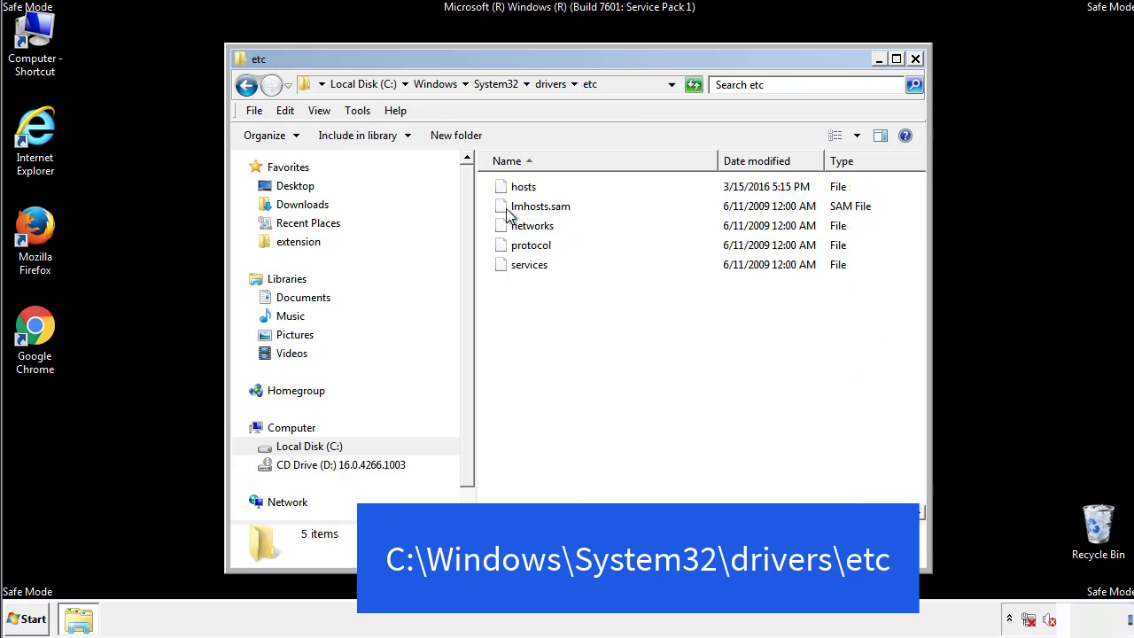
Open the hosts file with Notepad and move its window so the whole text is in view.
double_click(514, 193)
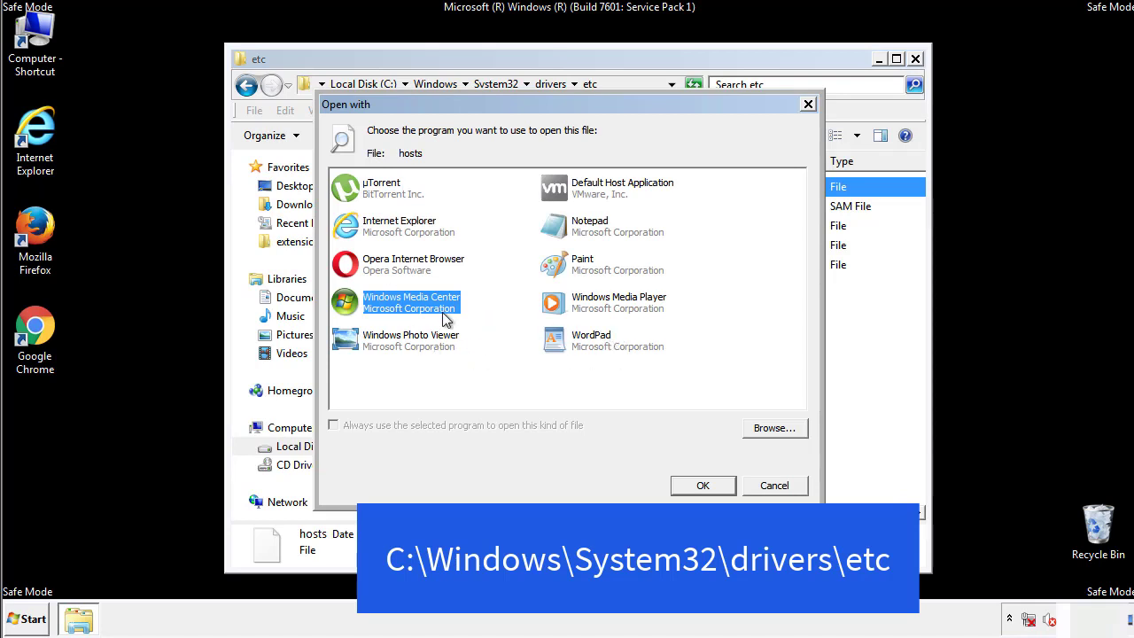
click(574, 231)
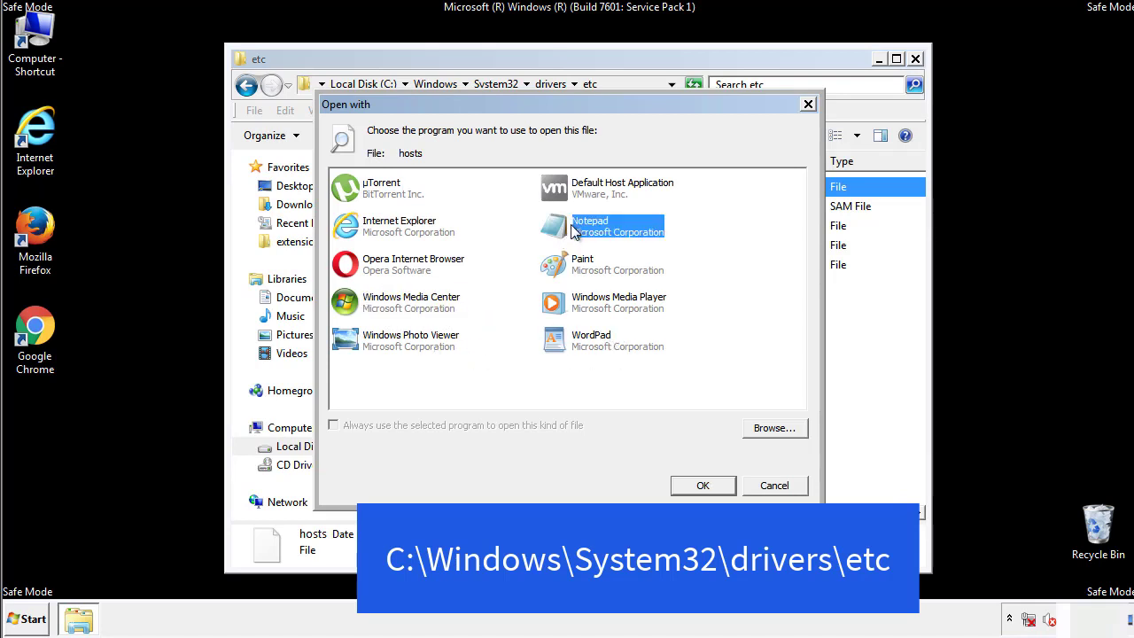
click(698, 483)
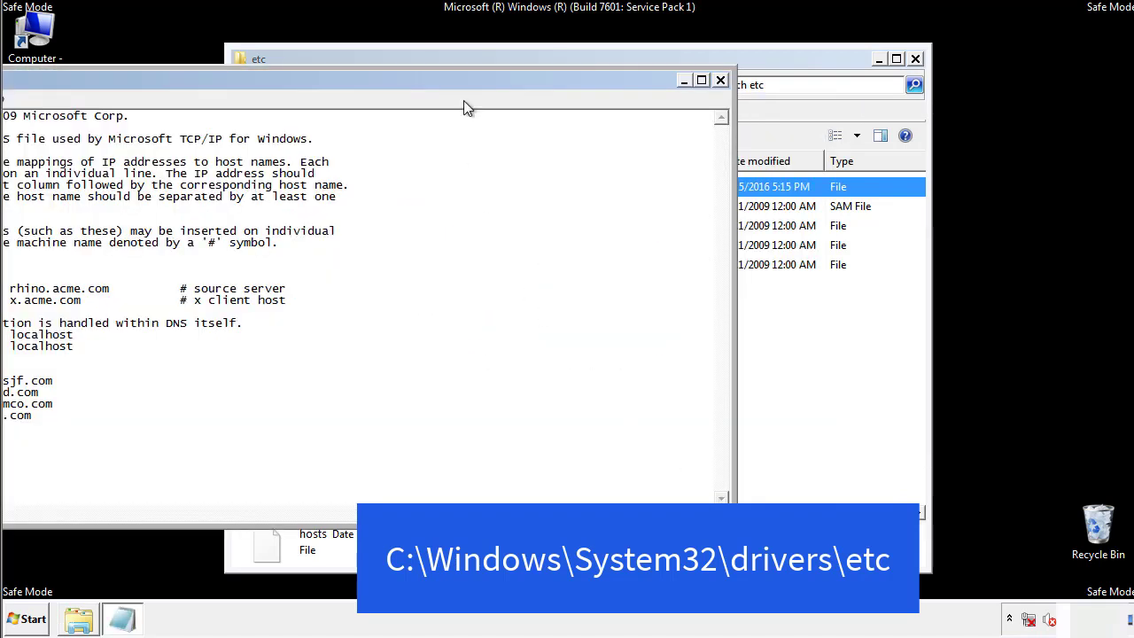
drag(463, 80, 721, 97)
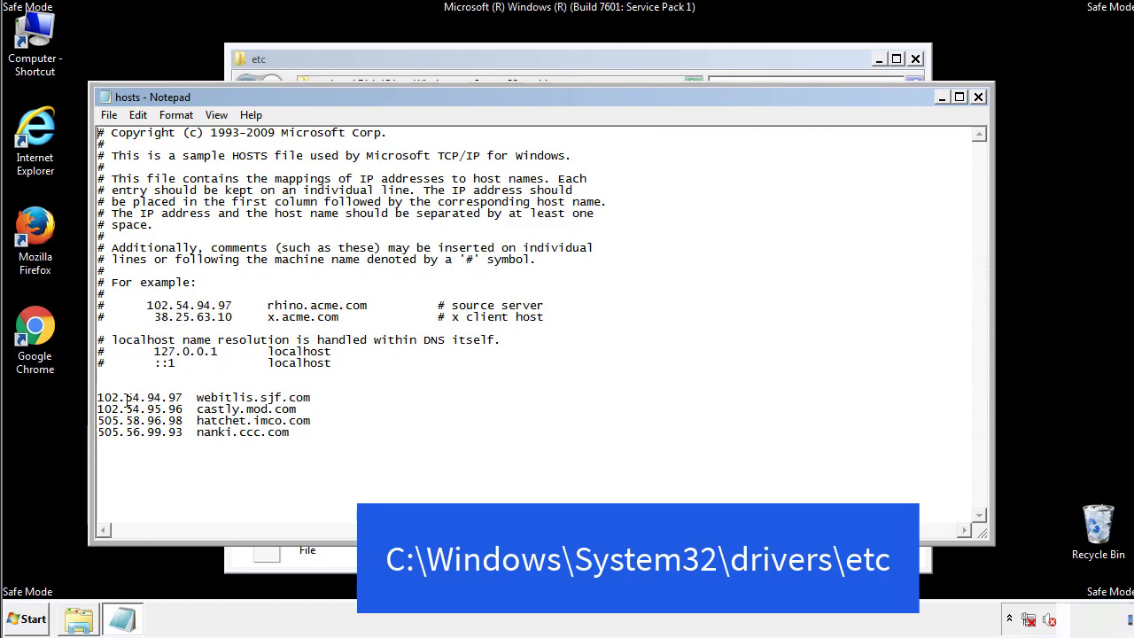
Delete the four IP address entries below the localhost lines, save the hosts file, and close the etc folder.
drag(317, 434, 101, 388)
key(Delete)
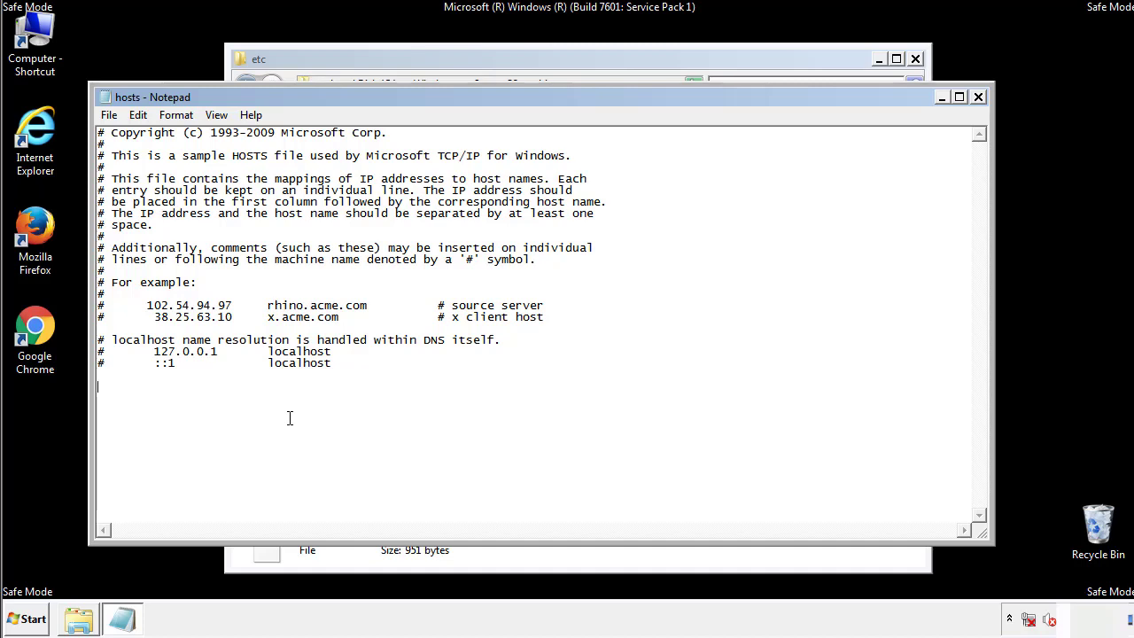
click(980, 97)
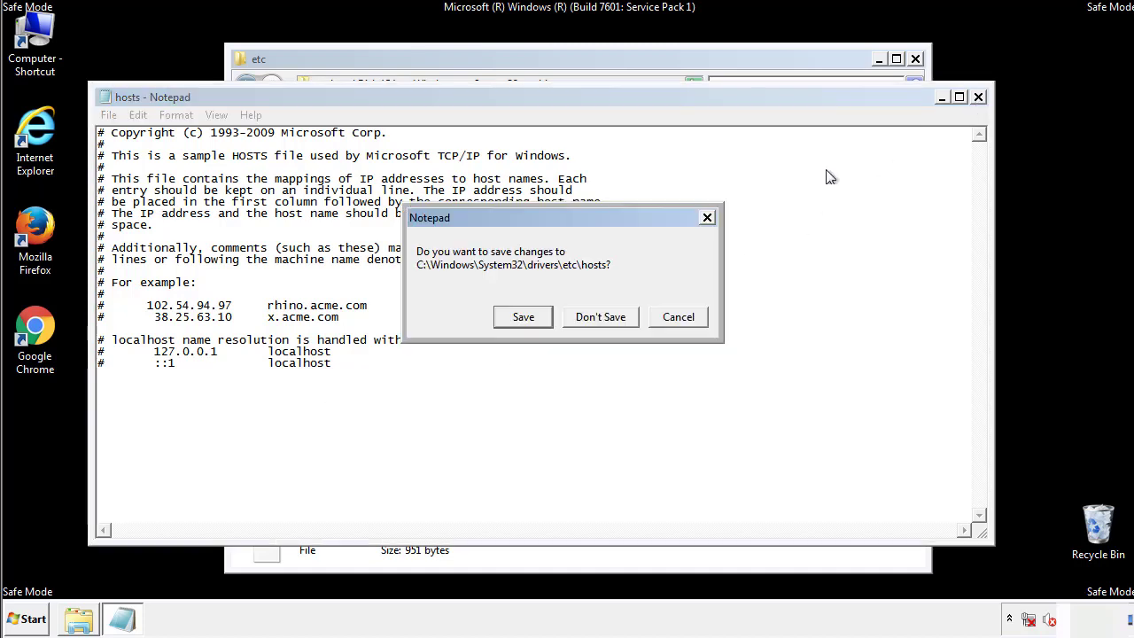
click(499, 323)
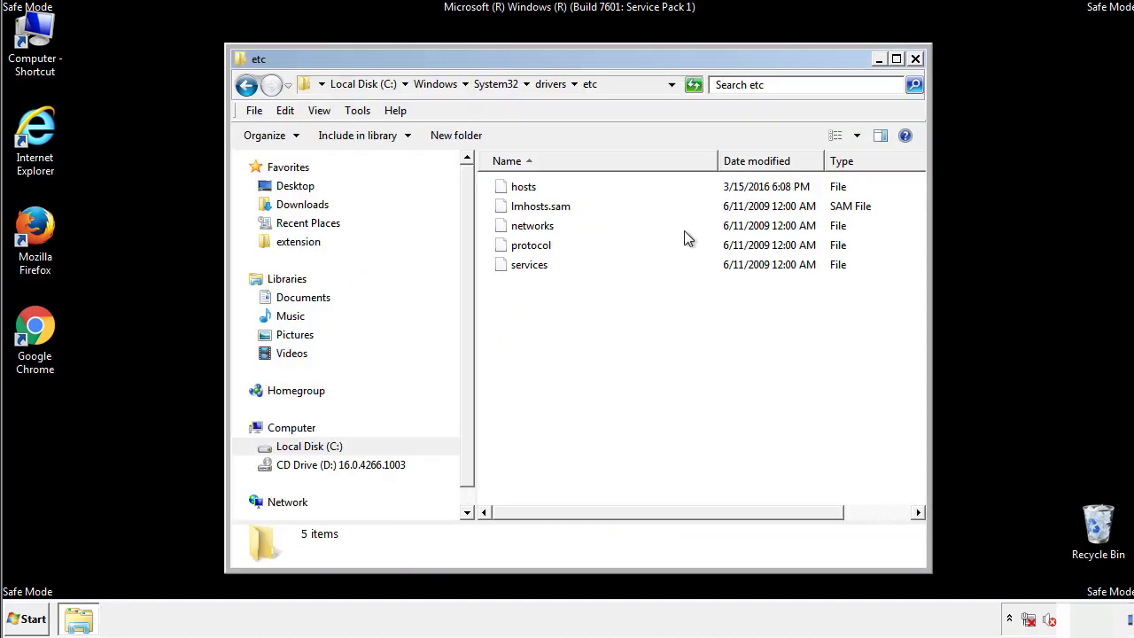
click(916, 59)
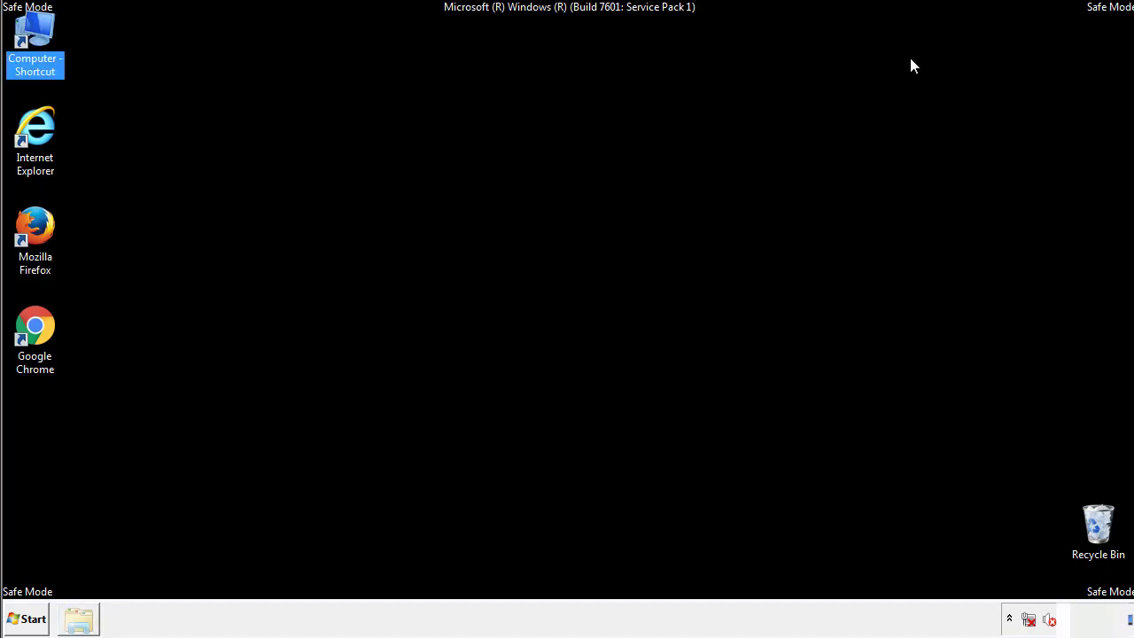
click(626, 177)
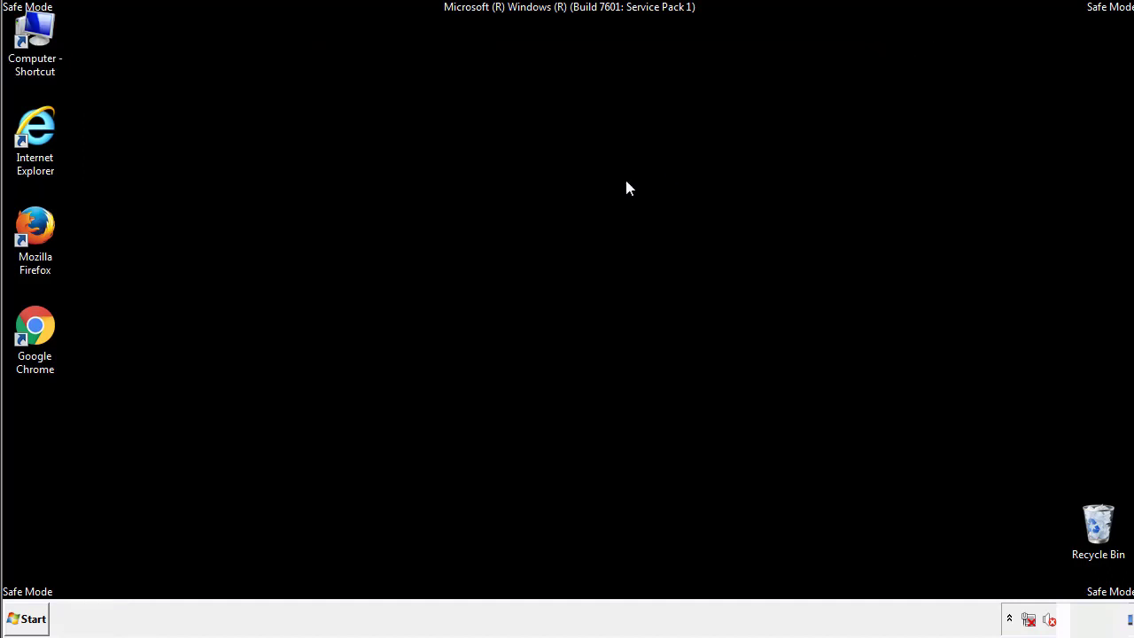
Open the Startup folder of the Start menu's programs in an Explorer window.
click(31, 618)
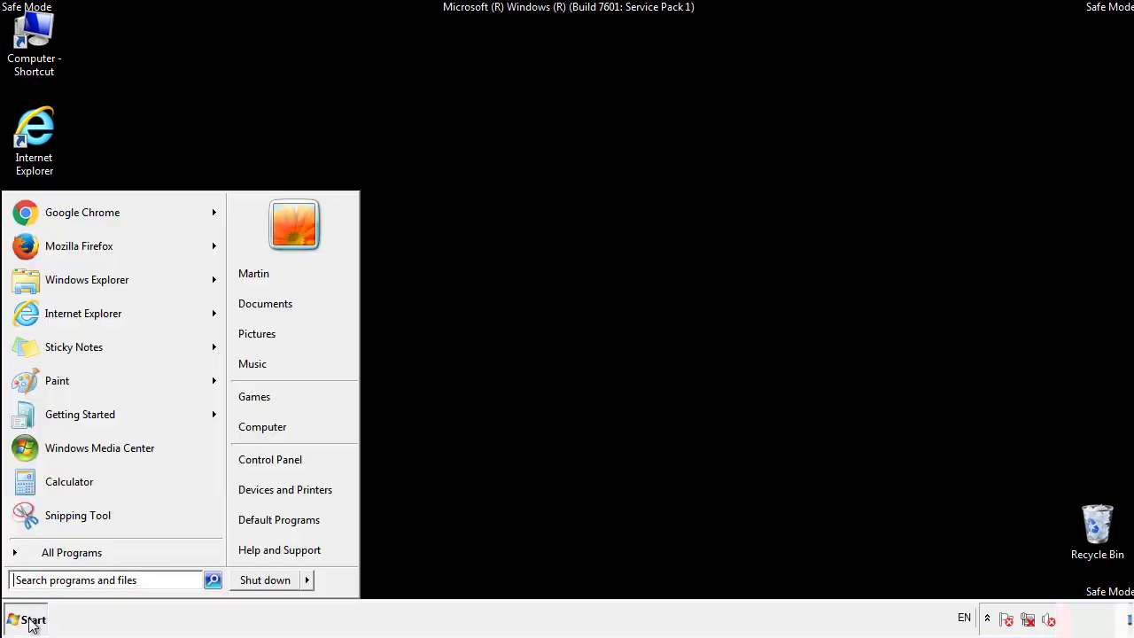
click(50, 553)
right_click(43, 488)
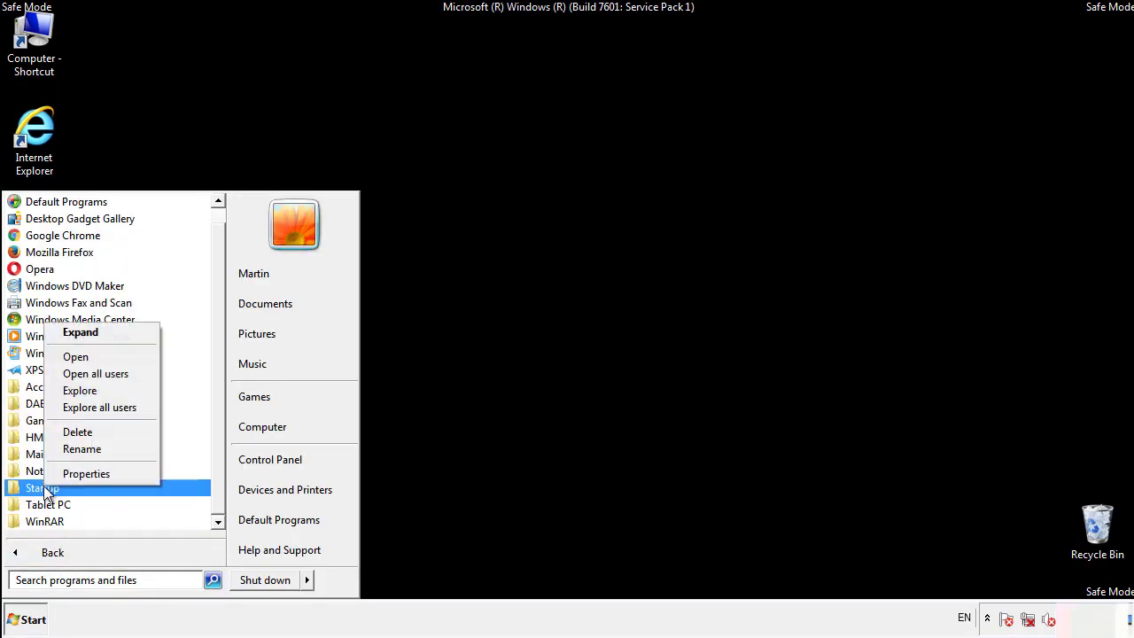
click(87, 356)
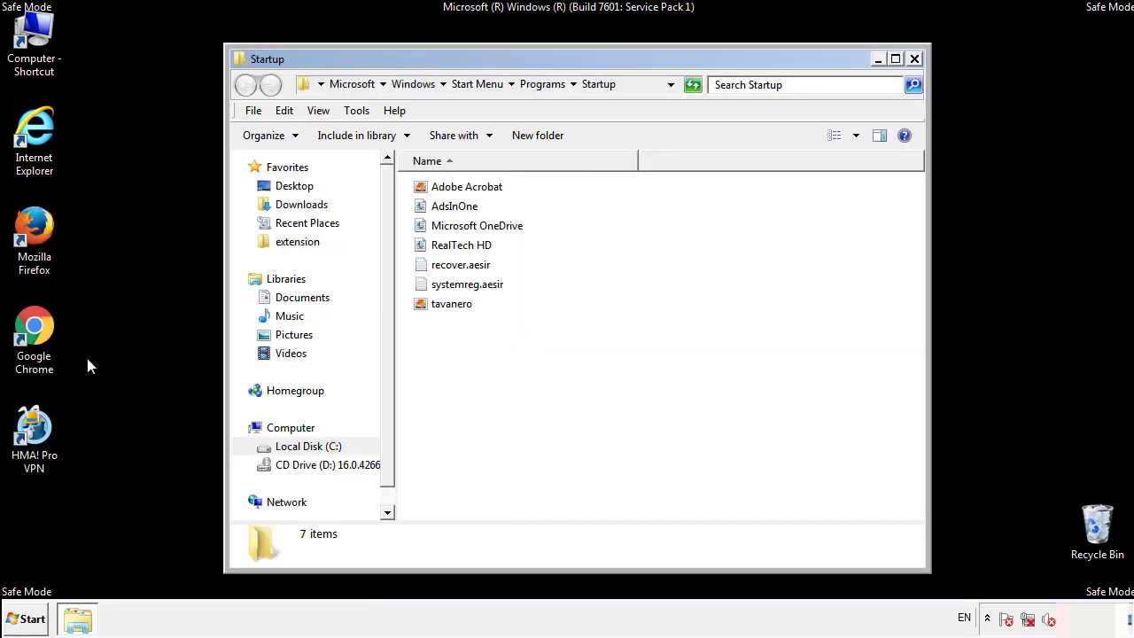
Delete AdsInOne, recover.aesir, systemreg.aesir and tavanero from the Startup folder.
click(462, 211)
ctrl+click(470, 265)
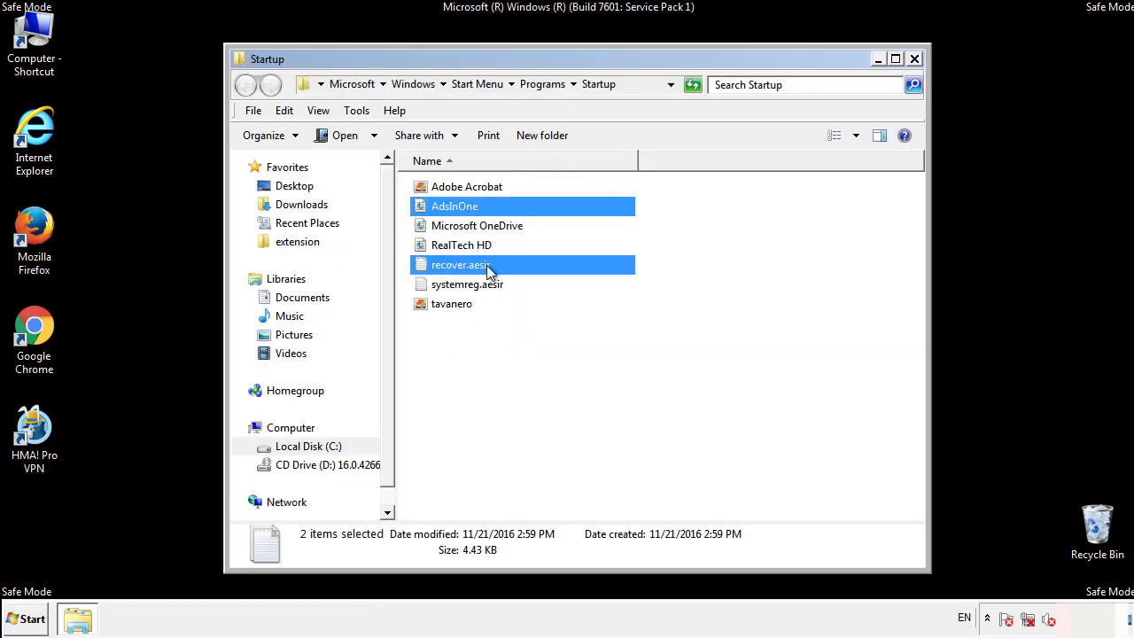
ctrl+click(470, 286)
ctrl+click(452, 304)
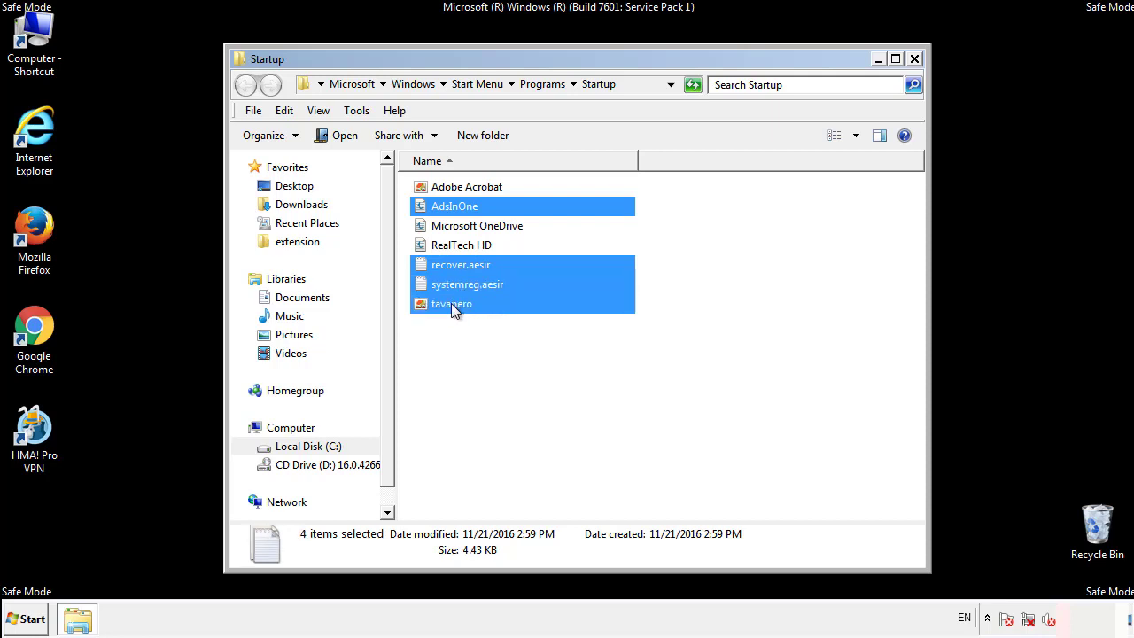
right_click(448, 305)
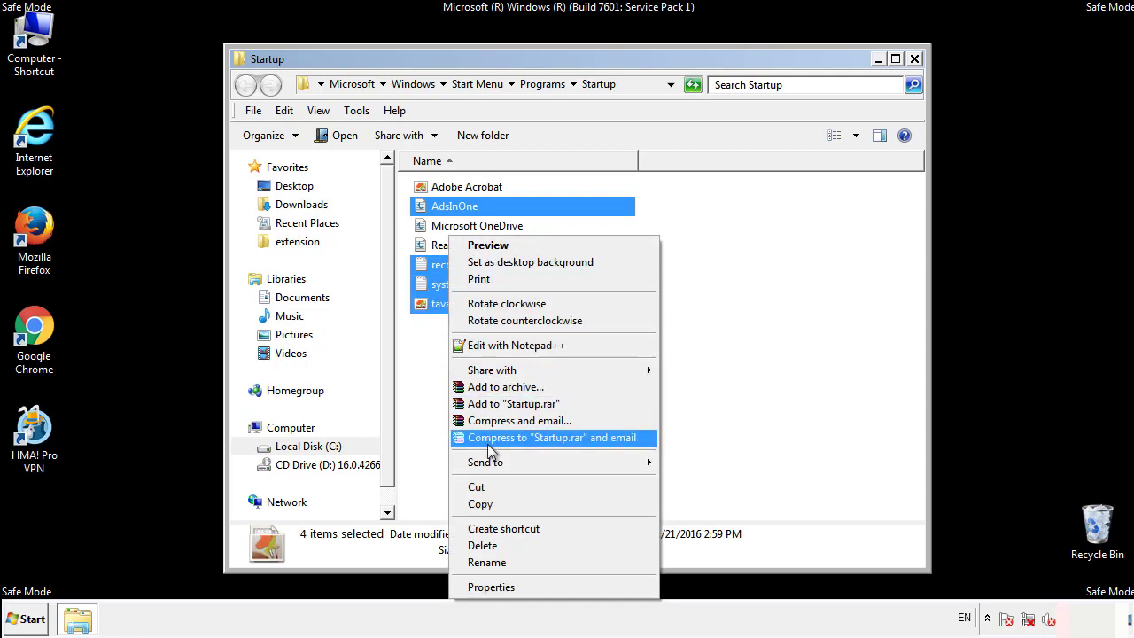
click(474, 544)
click(638, 322)
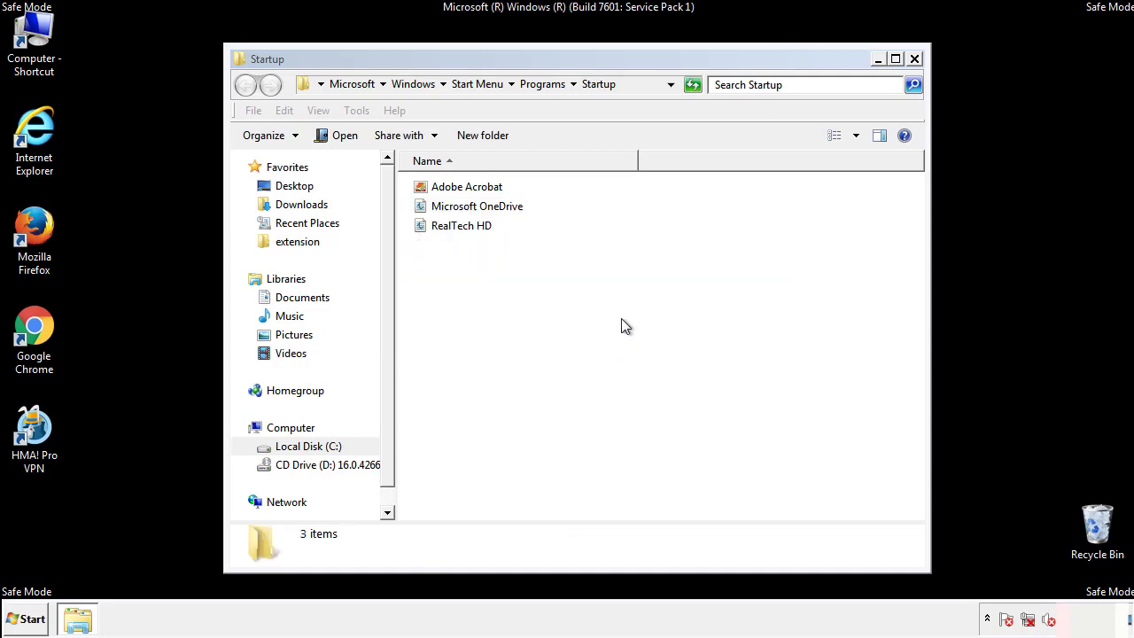
Close the Startup folder and launch the Registry Editor by running regedit.
click(915, 60)
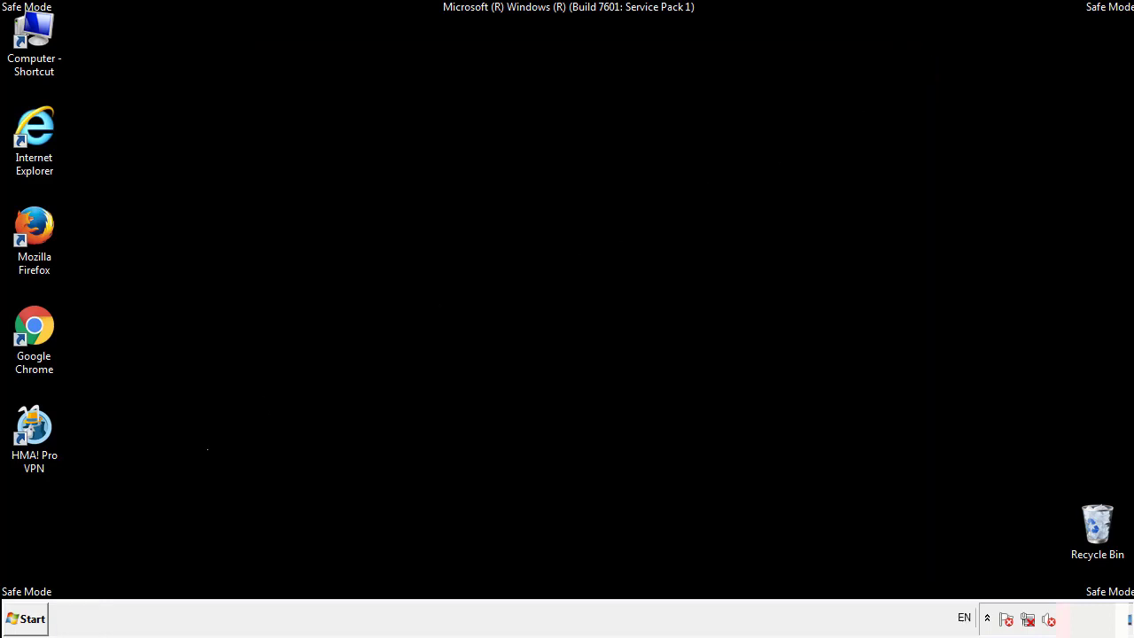
click(27, 625)
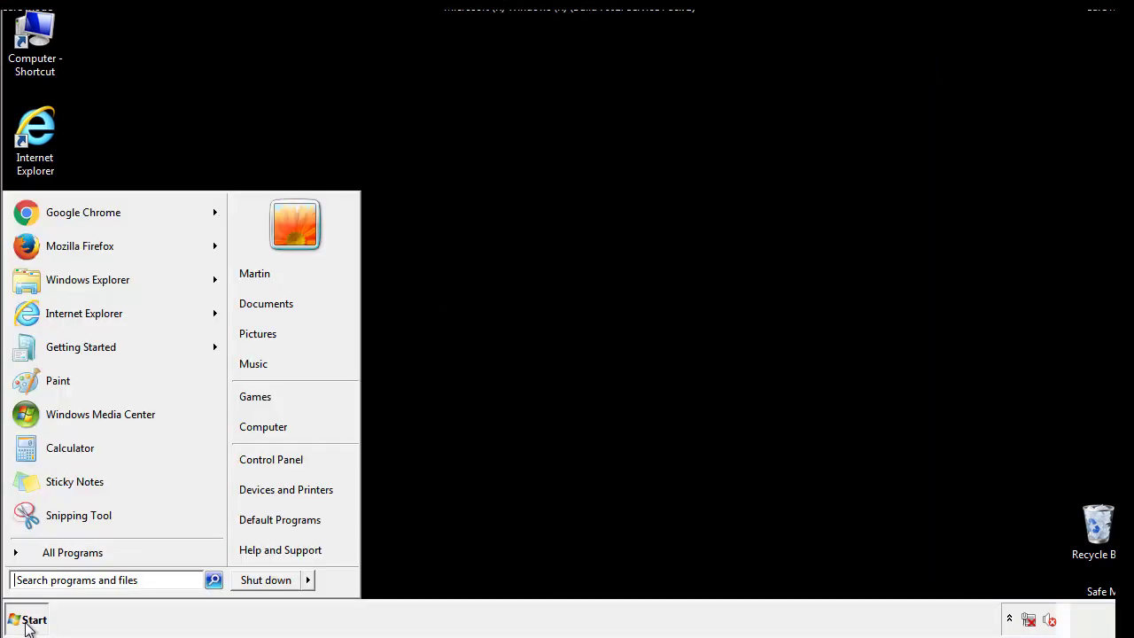
click(81, 582)
text(regedit)
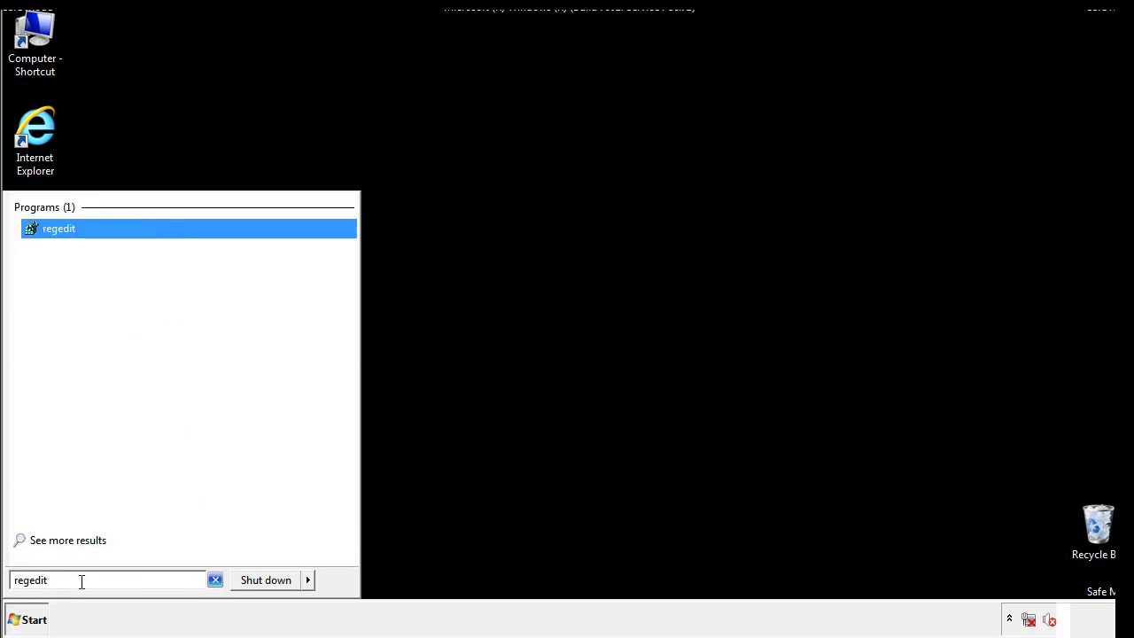
key(Return)
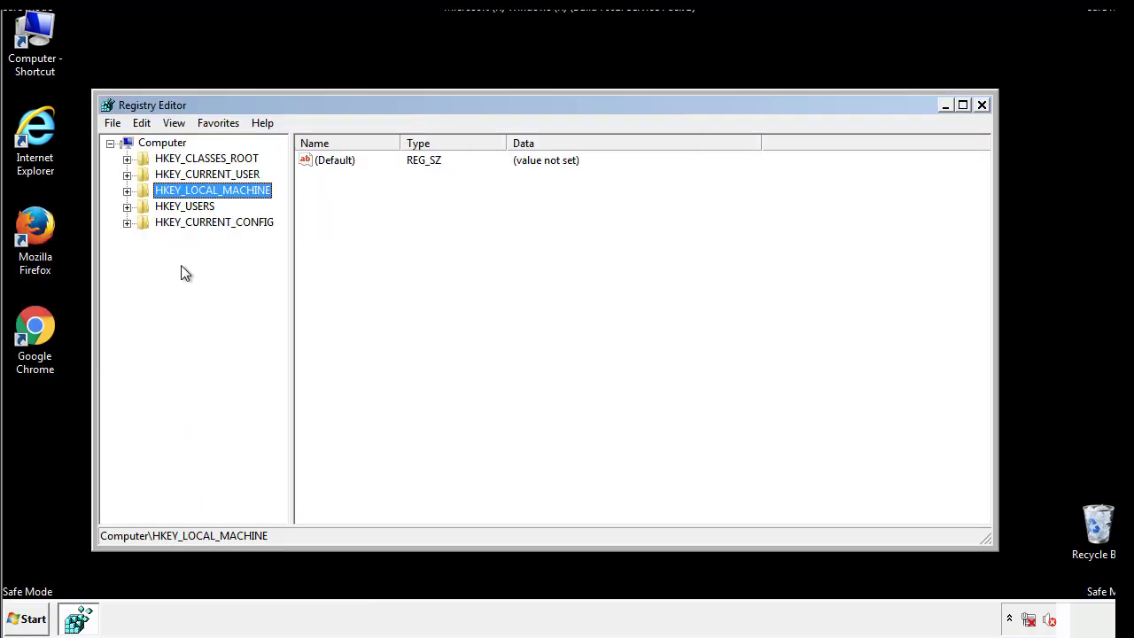
Open the Run key under HKEY_LOCAL_MACHINE\SOFTWARE\Microsoft\Windows\CurrentVersion.
click(126, 192)
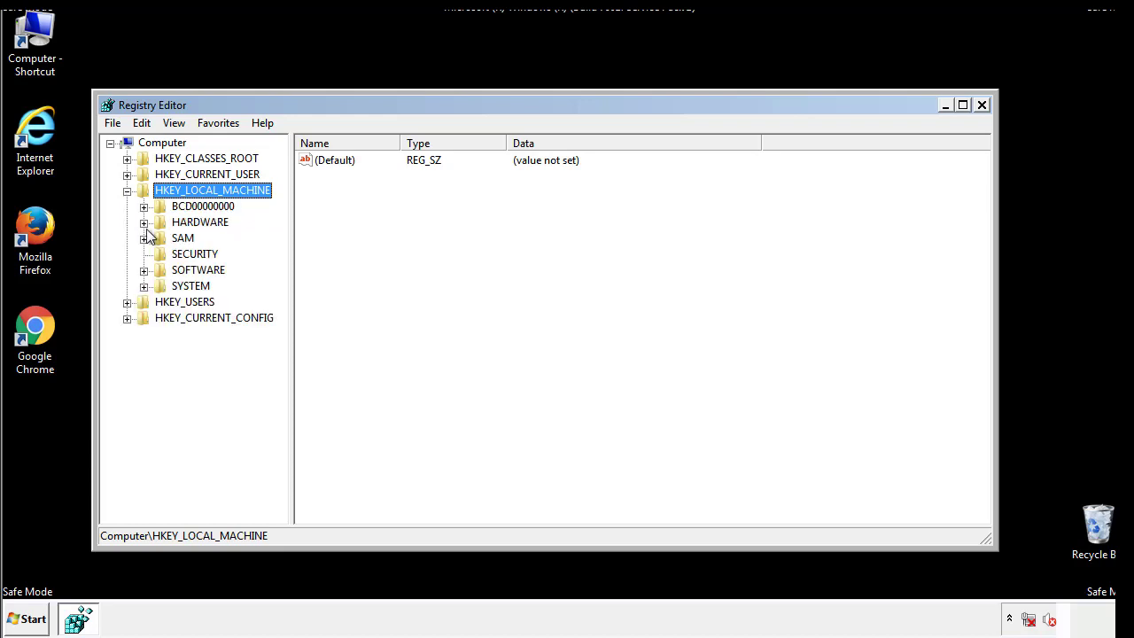
click(144, 271)
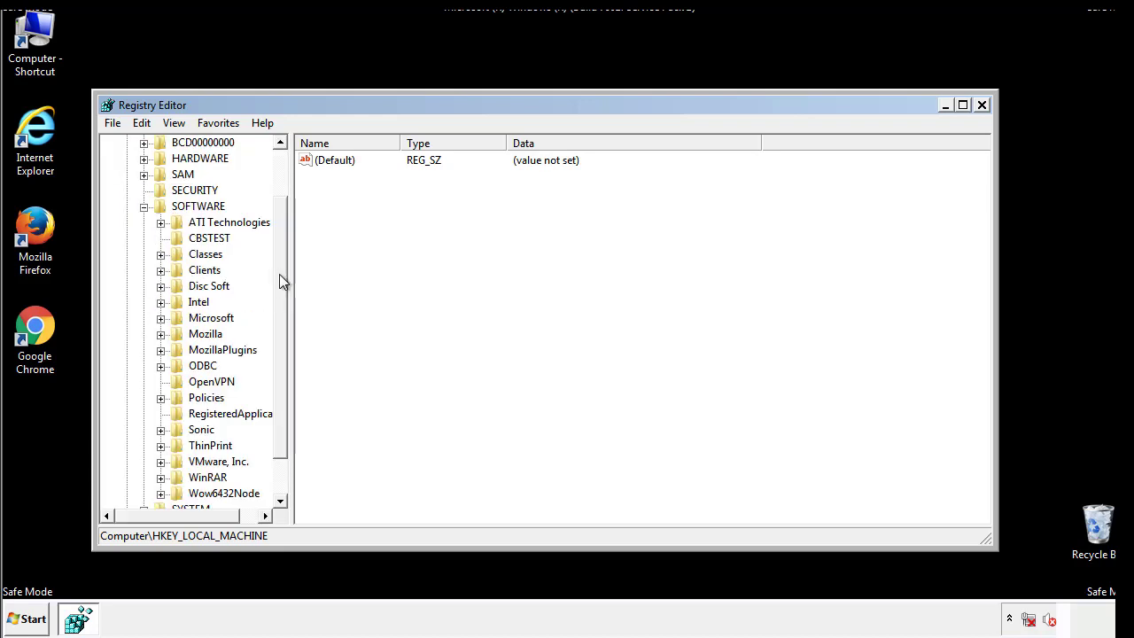
scroll(279, 265, down, 1)
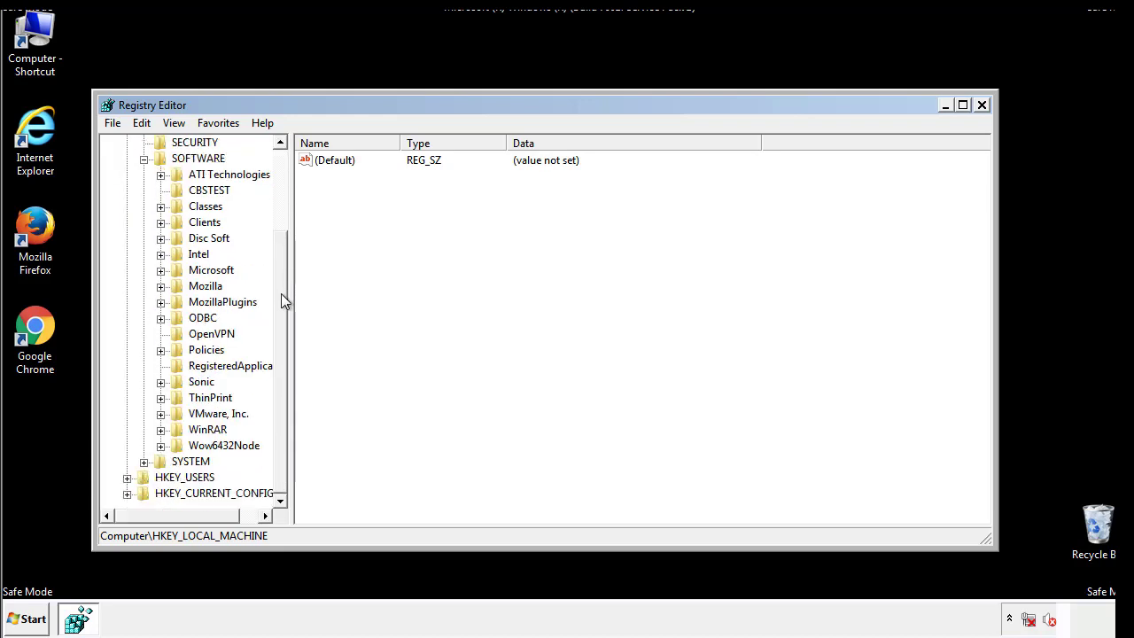
click(160, 271)
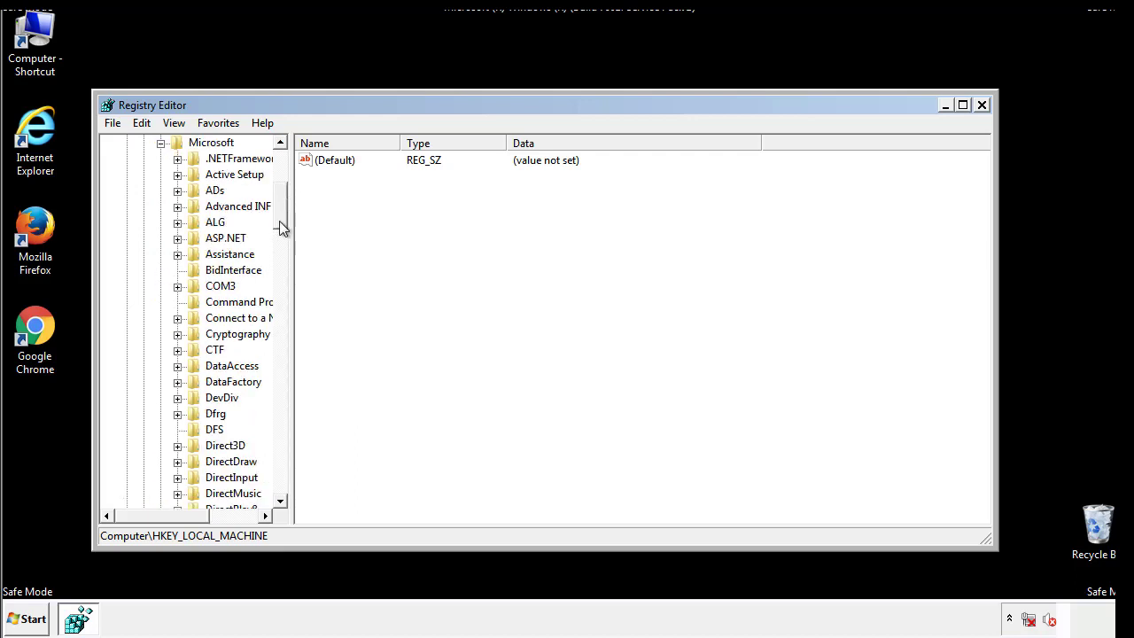
drag(279, 221, 280, 453)
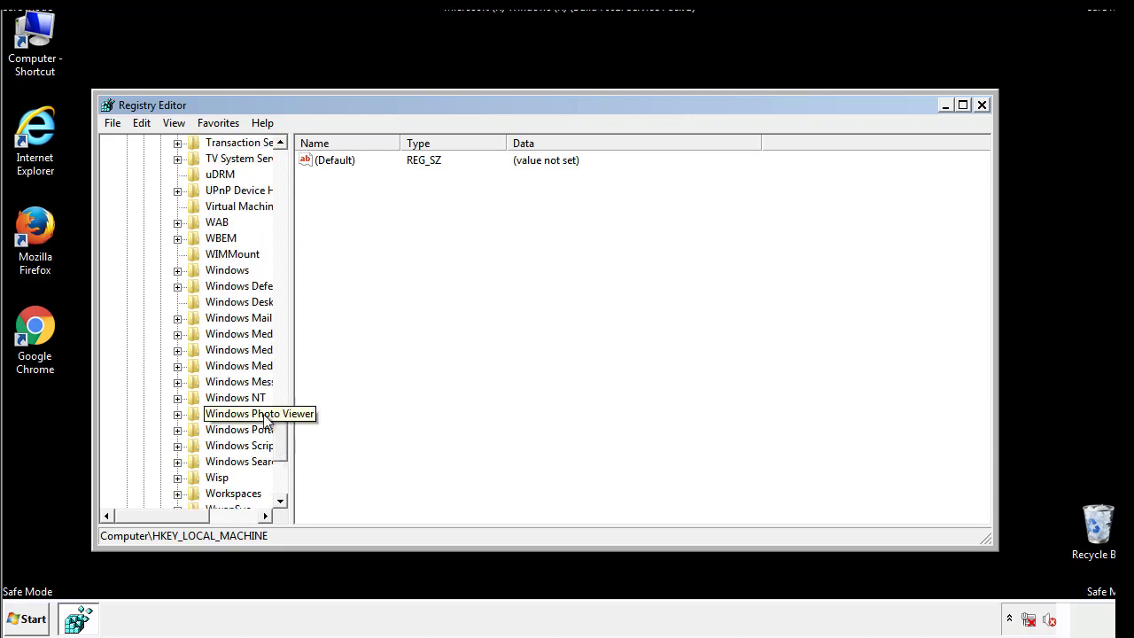
click(178, 271)
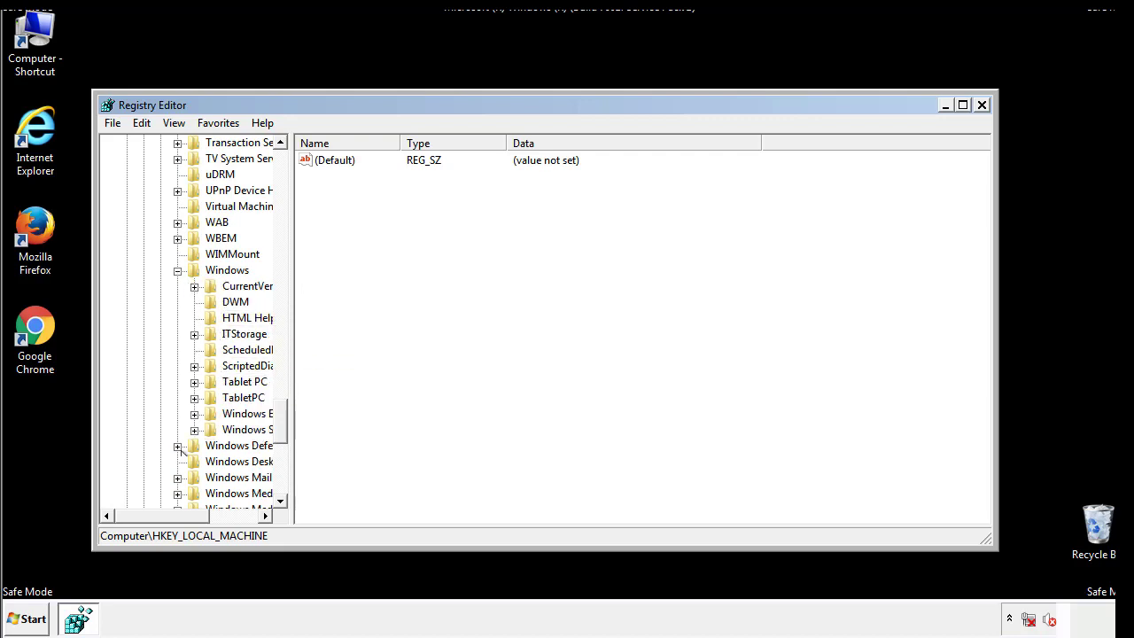
drag(155, 516, 182, 520)
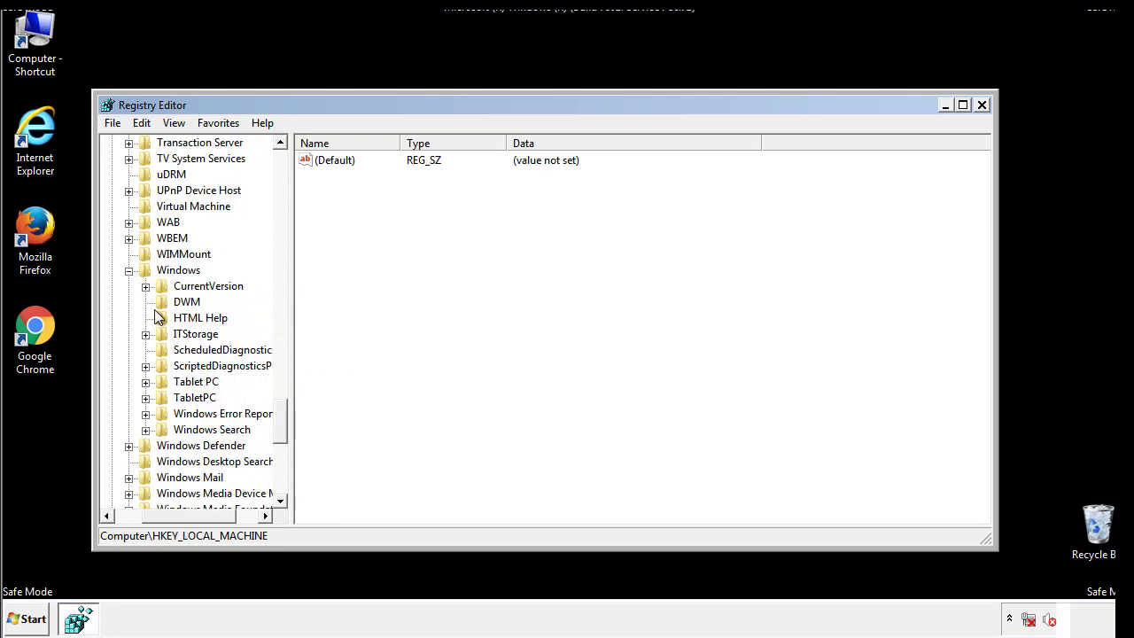
click(145, 286)
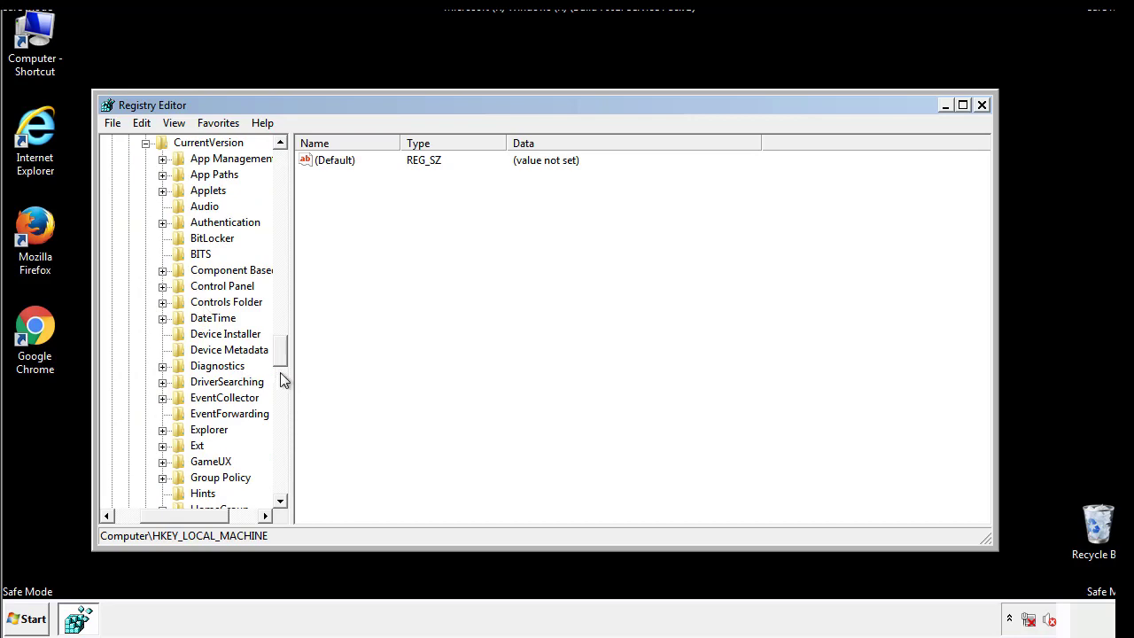
drag(284, 354, 280, 405)
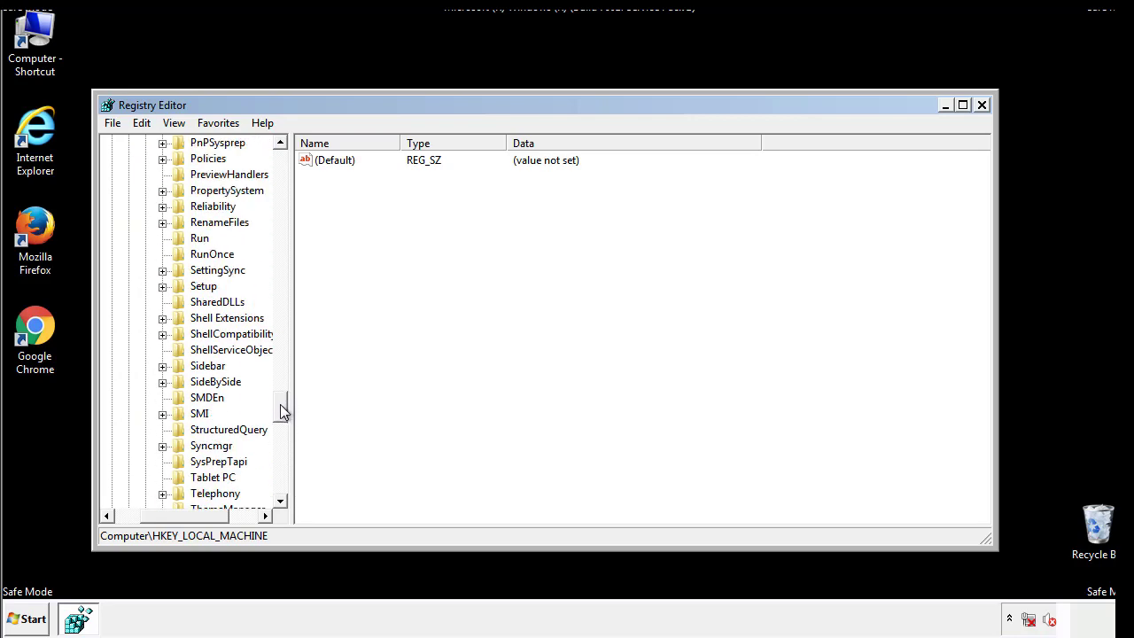
click(197, 238)
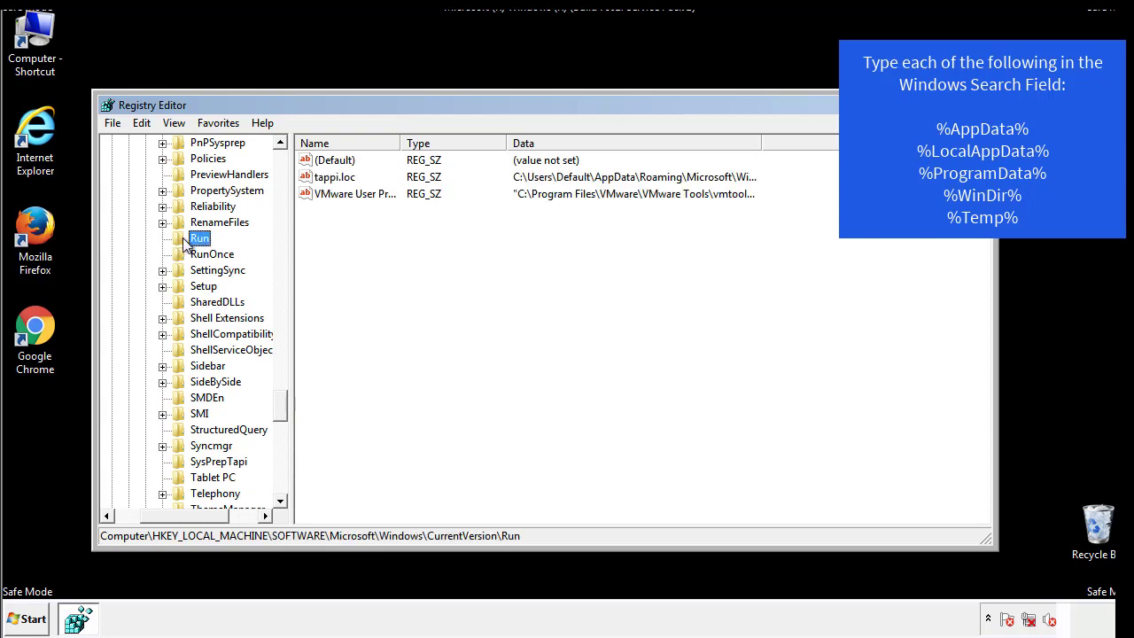
Delete the tappi.loc value from the local machine's Run key and confirm the deletion.
click(340, 180)
right_click(330, 180)
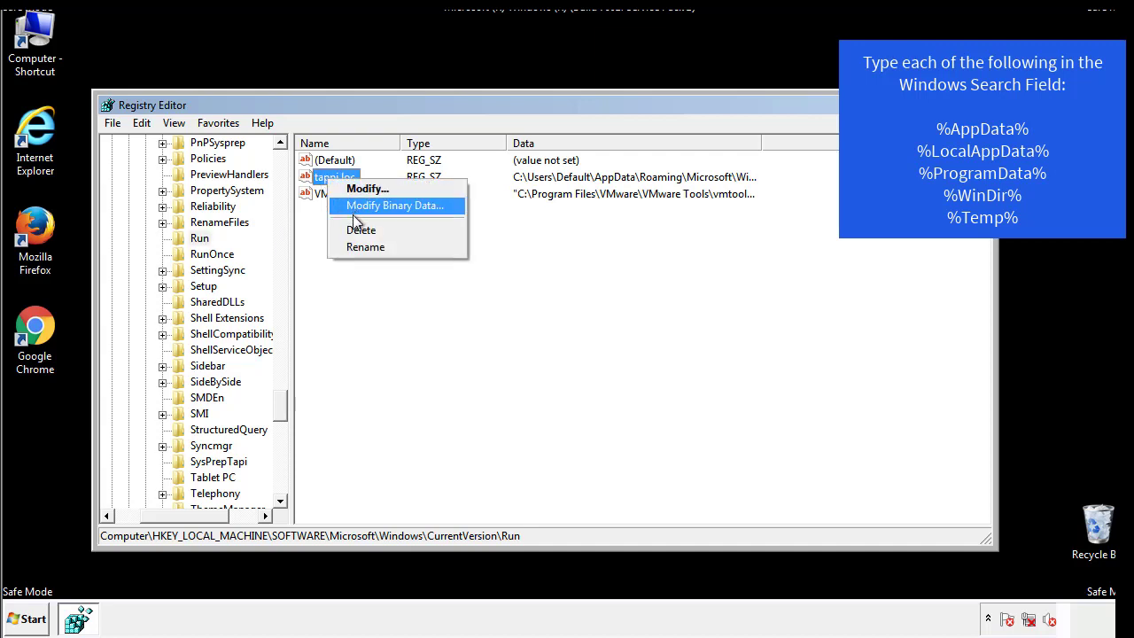
click(358, 230)
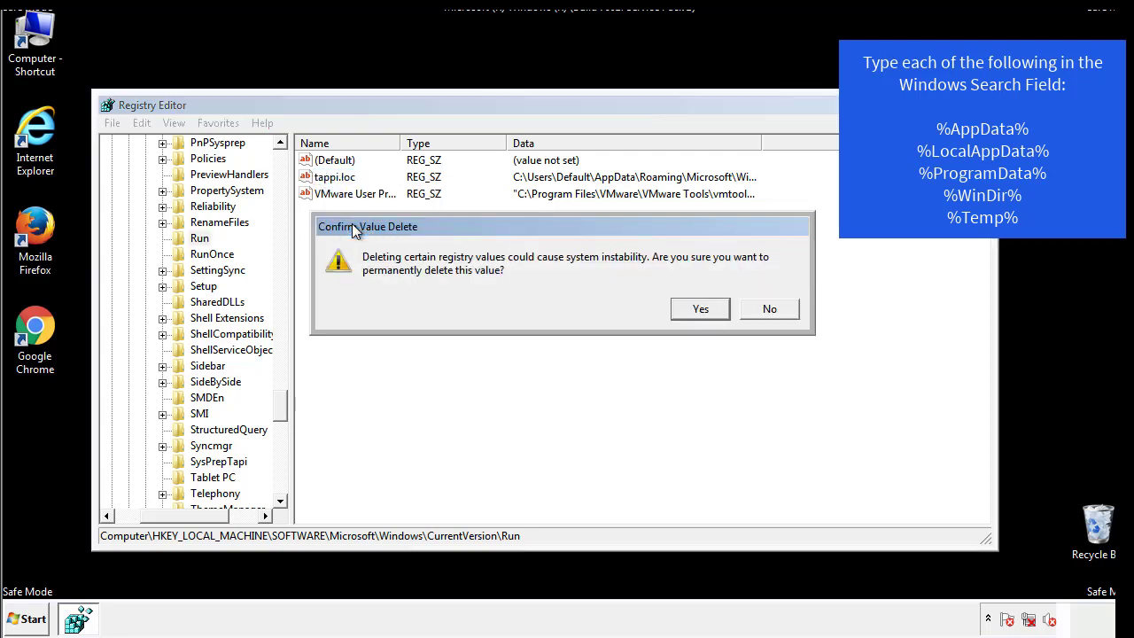
click(696, 310)
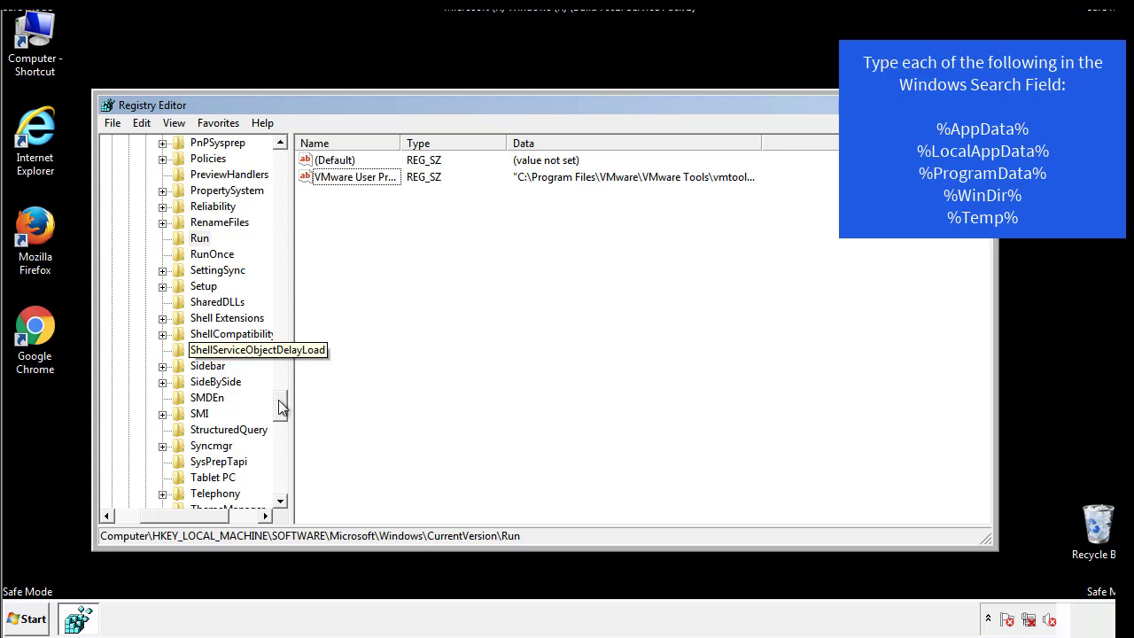
Return to the start of the registry tree and collapse the HKEY_LOCAL_MACHINE branch.
drag(280, 407, 278, 490)
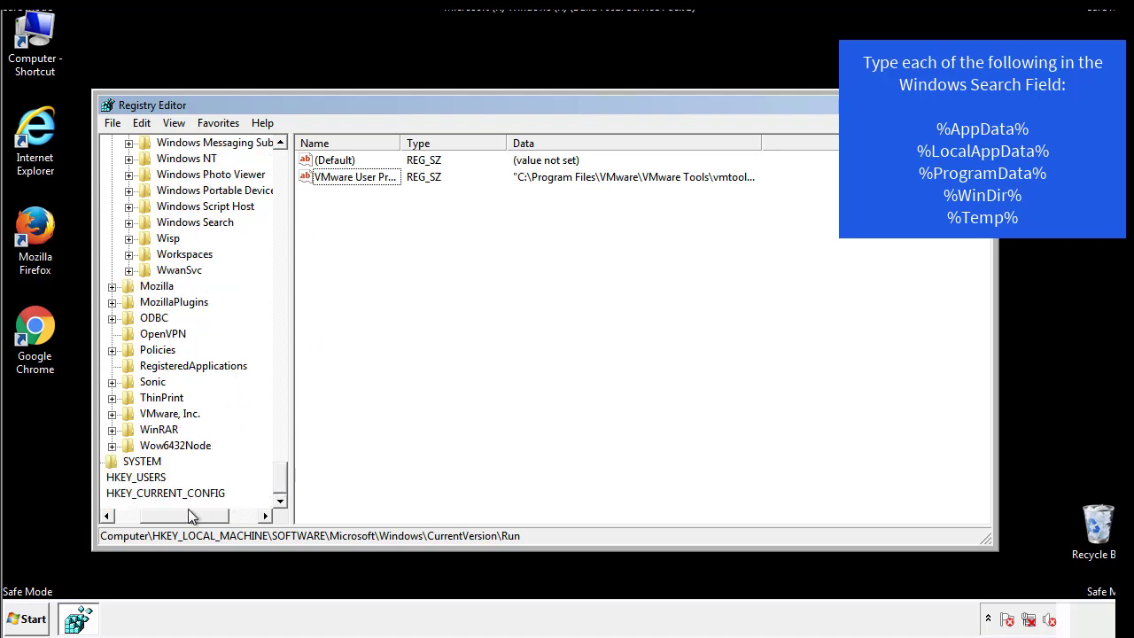
drag(188, 509, 153, 518)
drag(280, 479, 288, 169)
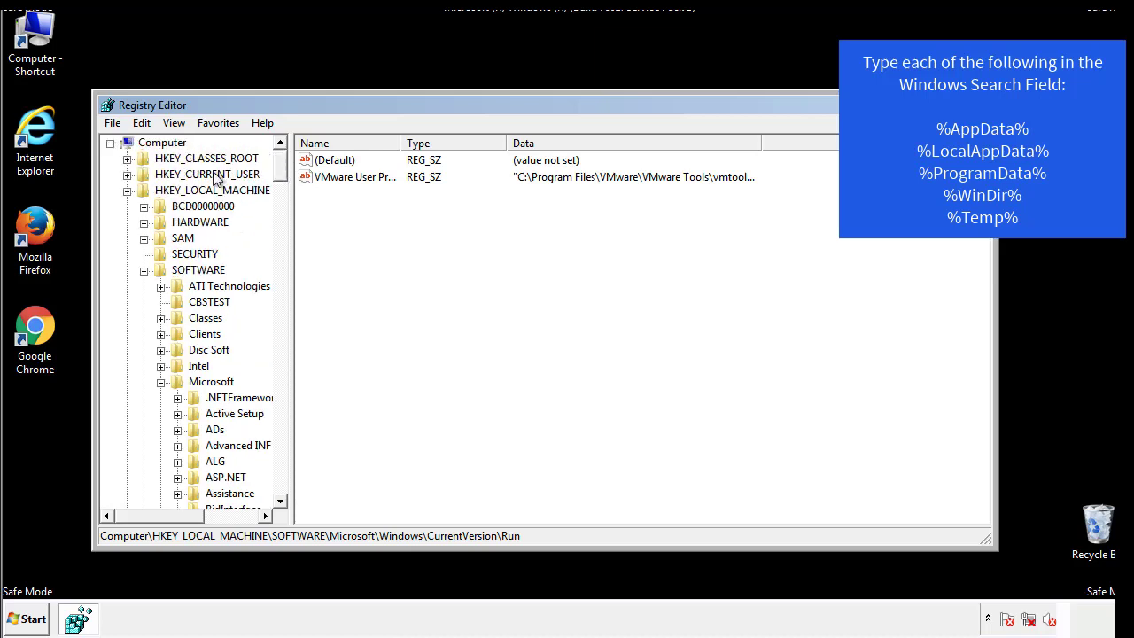
click(127, 190)
Open the Run key under HKEY_CURRENT_USER\Software\Microsoft\Windows\CurrentVersion and check its values for suspicious entries.
click(127, 175)
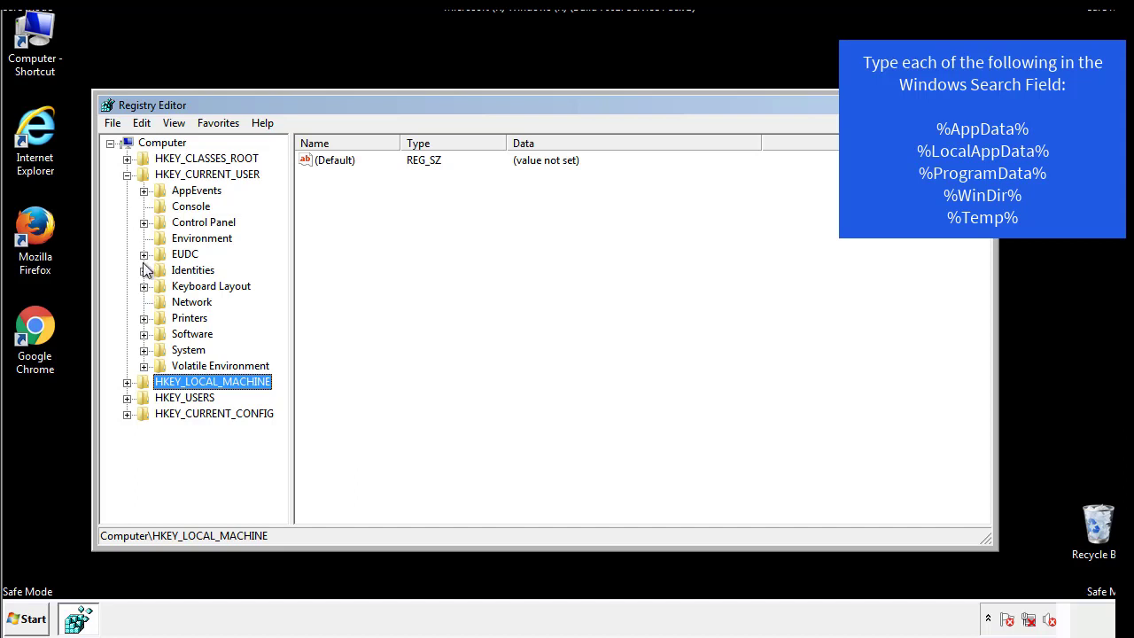
click(144, 332)
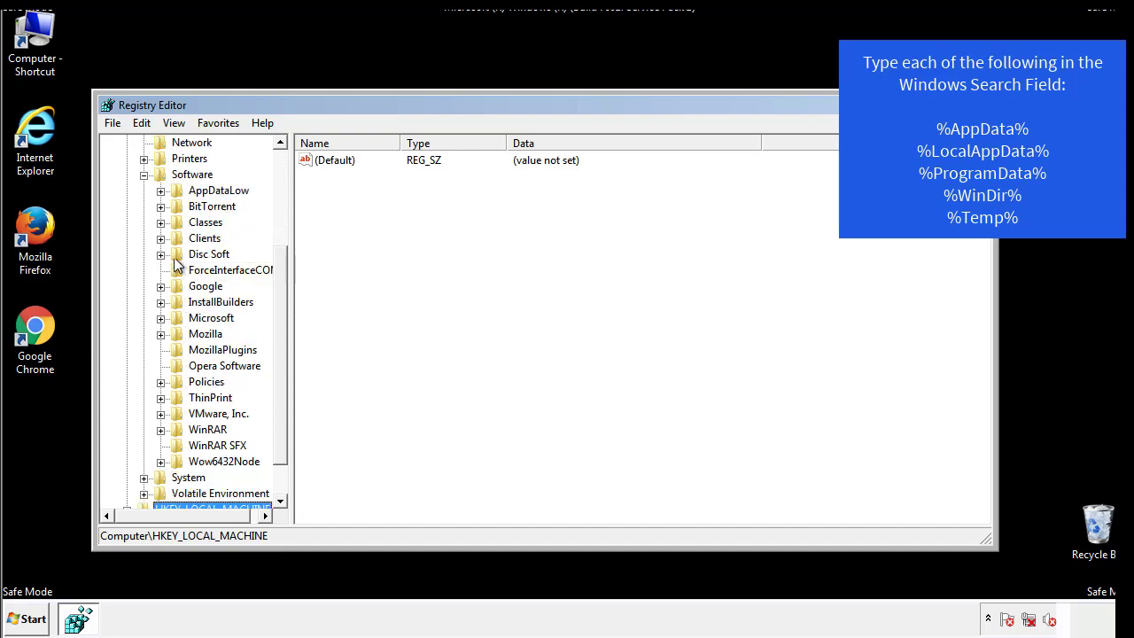
click(160, 318)
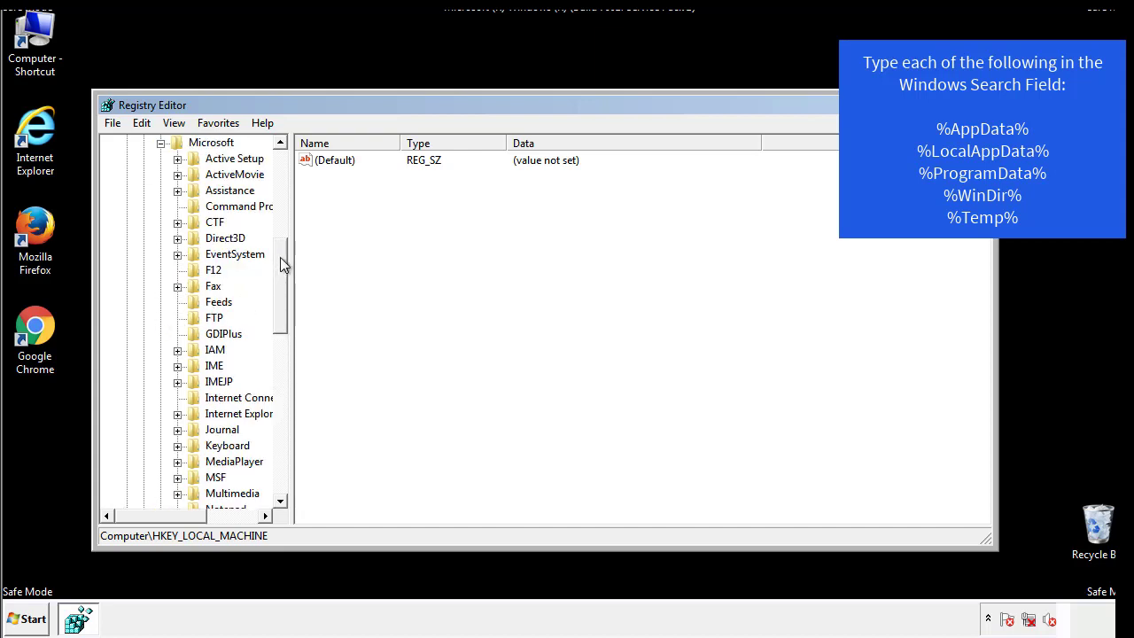
drag(280, 257, 279, 368)
click(178, 302)
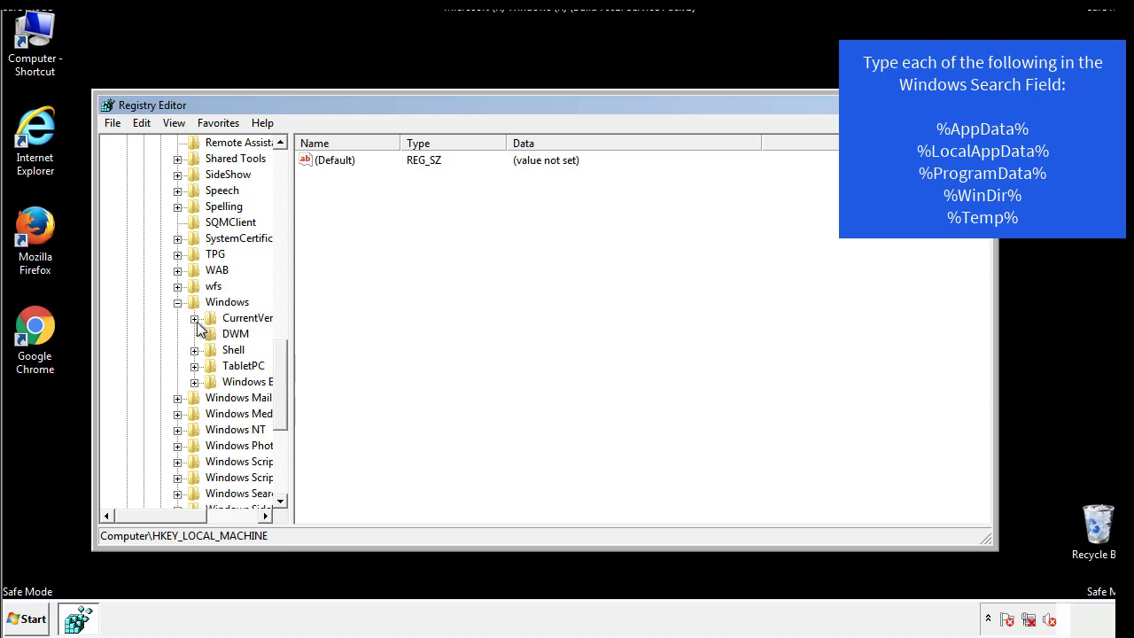
click(195, 319)
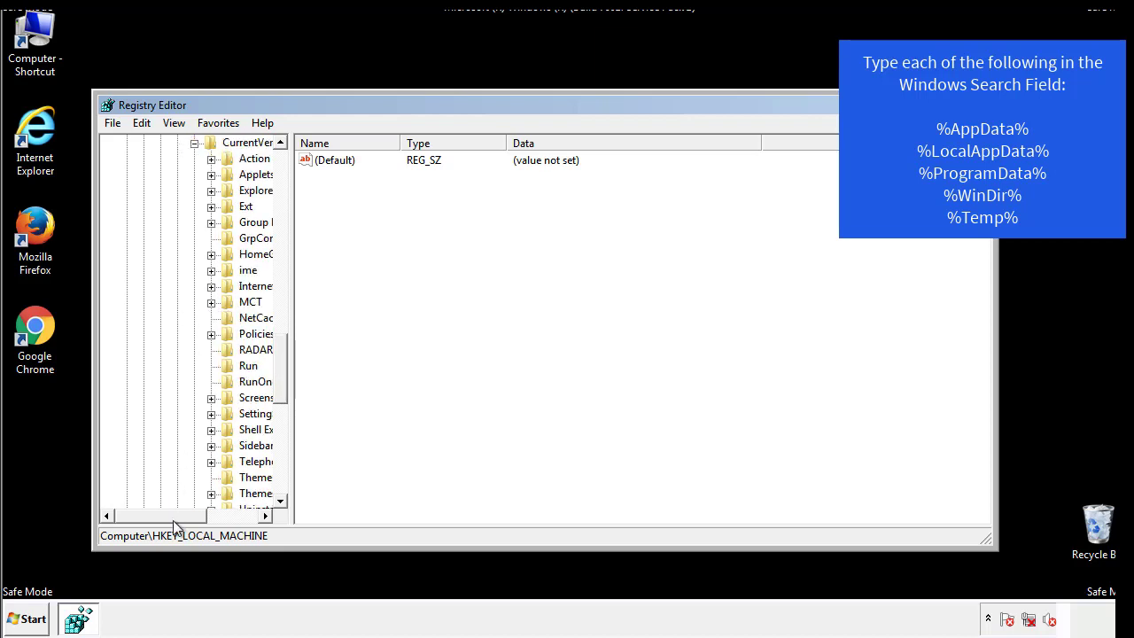
drag(173, 518, 201, 517)
click(196, 366)
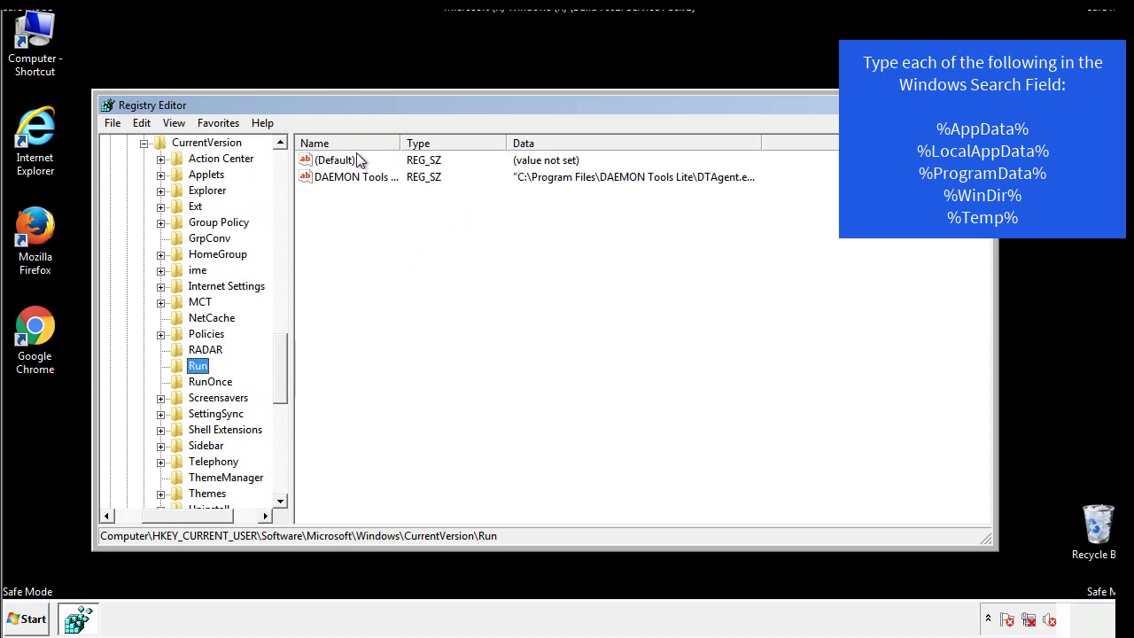
click(422, 205)
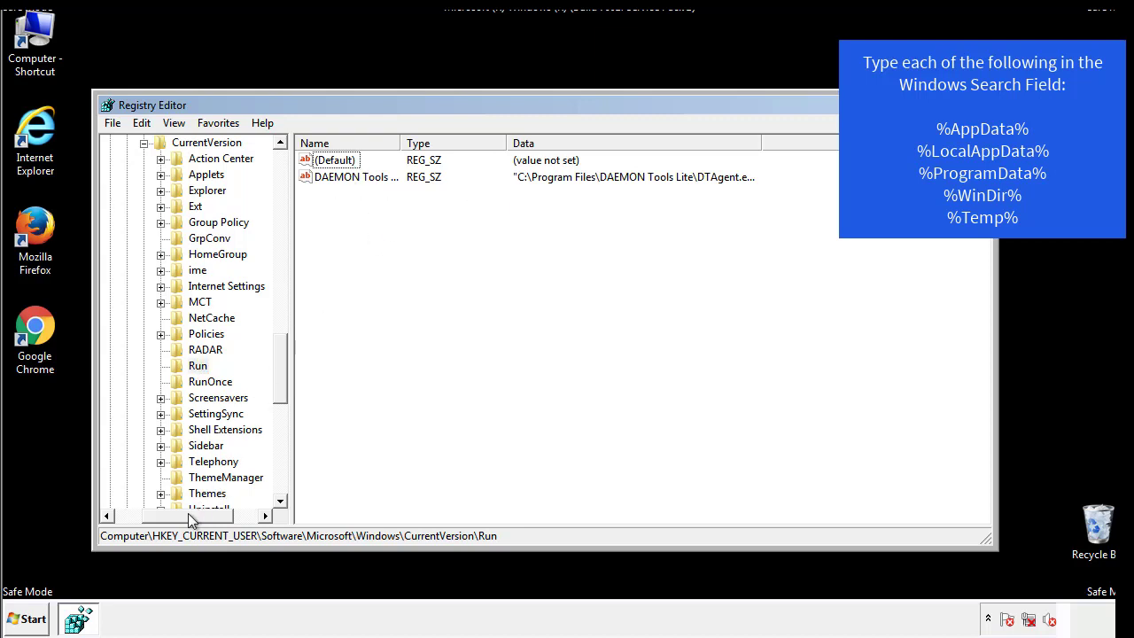
Collapse the Windows key under HKEY_CURRENT_USER\Software\Microsoft and search the registry for %temp%.
drag(188, 513, 162, 515)
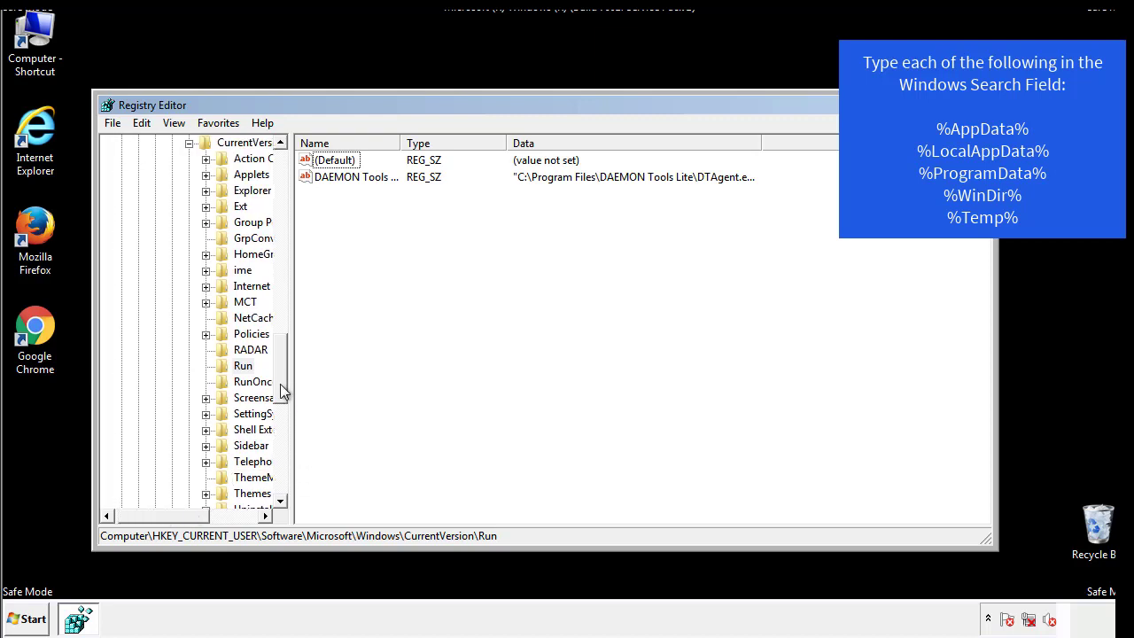
drag(282, 390, 285, 330)
click(172, 414)
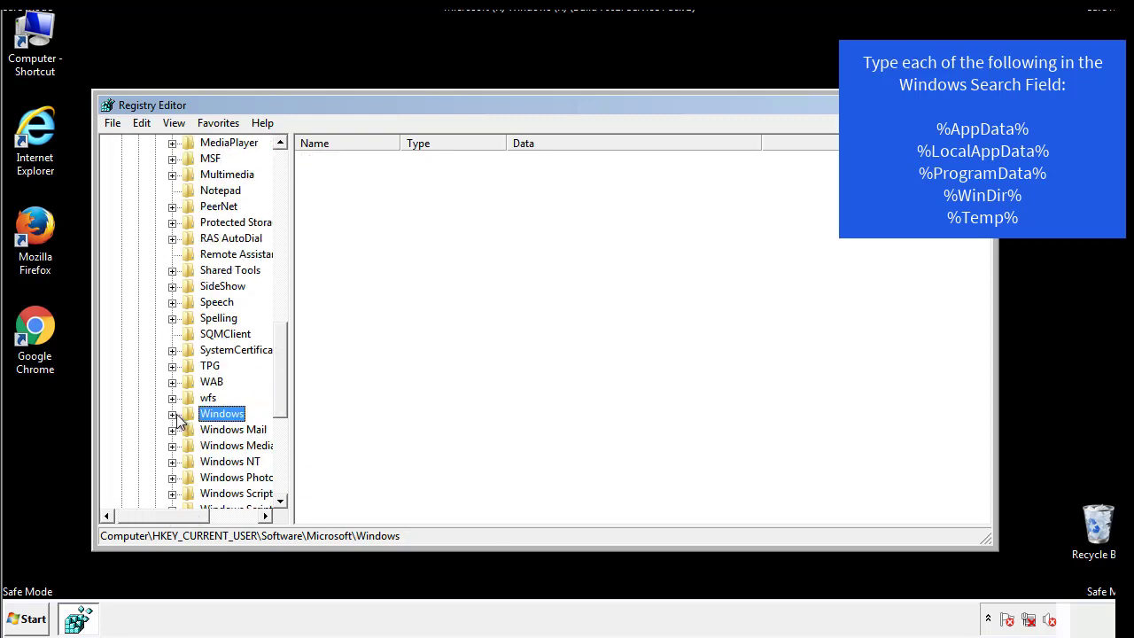
drag(288, 392, 286, 198)
click(152, 125)
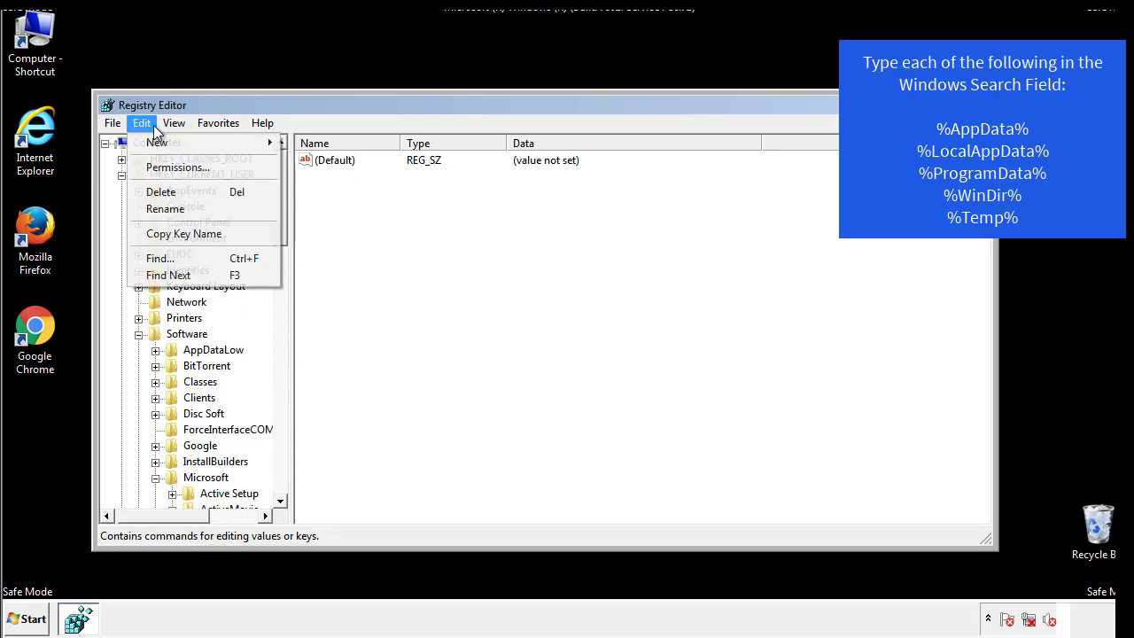
click(158, 258)
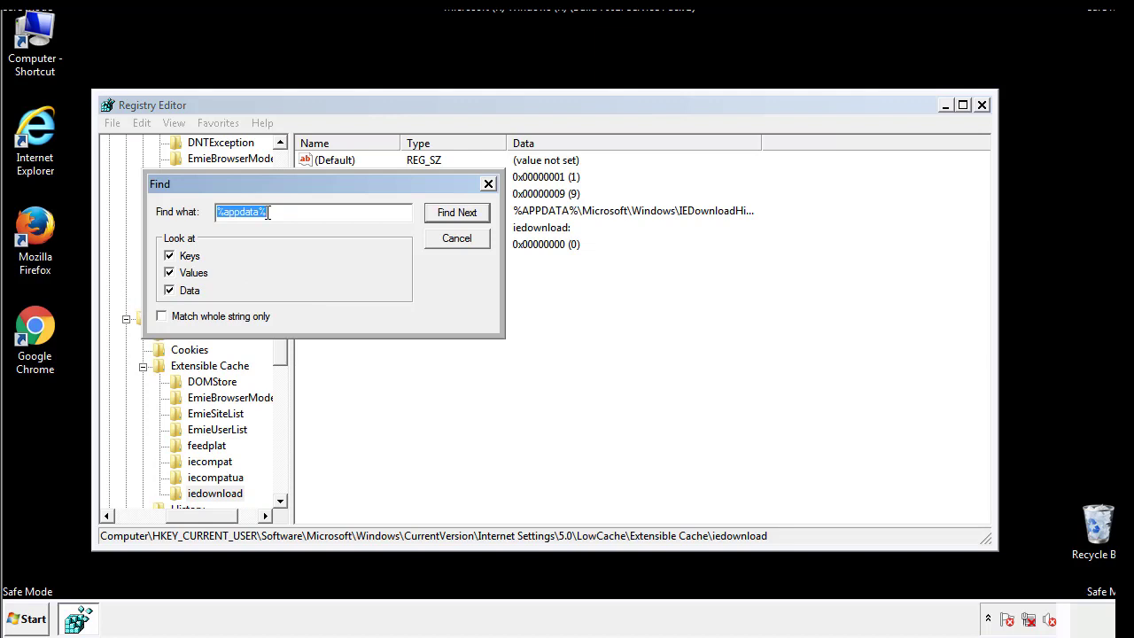
text(%temp%)
key(Return)
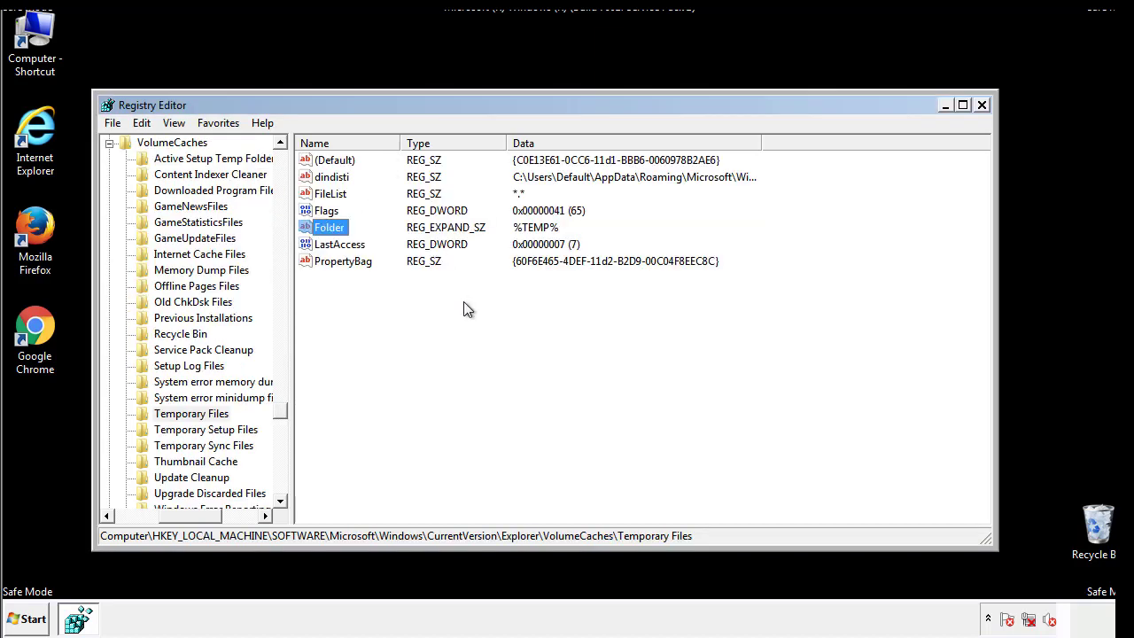
Delete all values in the VolumeCaches Temporary Files key, confirm the deletion, and close the Registry Editor.
drag(363, 282, 320, 162)
right_click(320, 159)
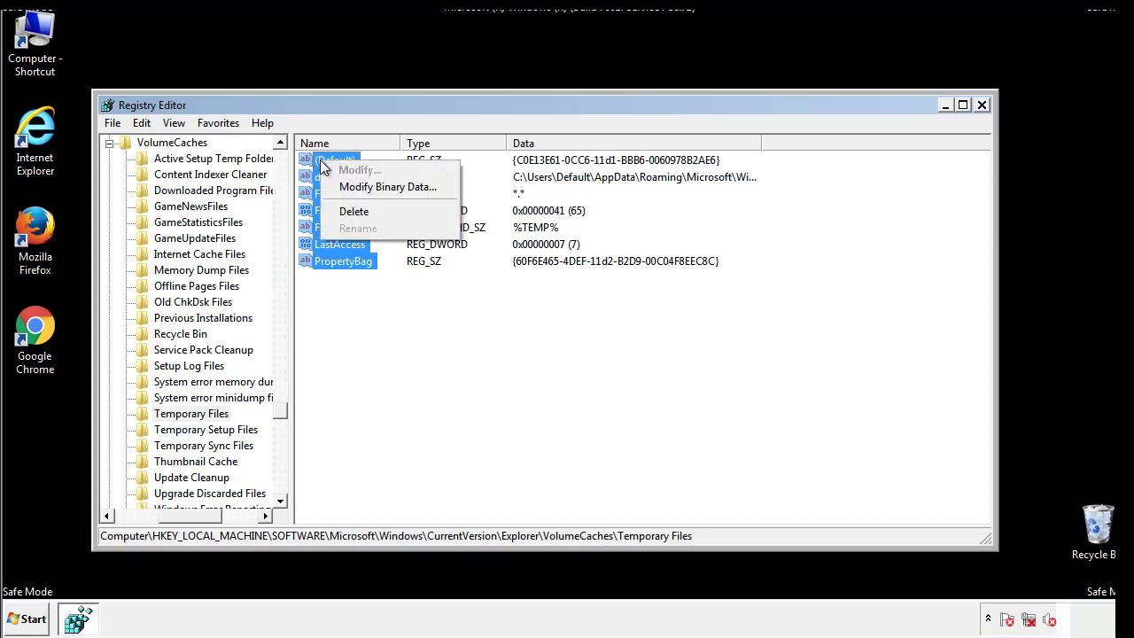
click(347, 214)
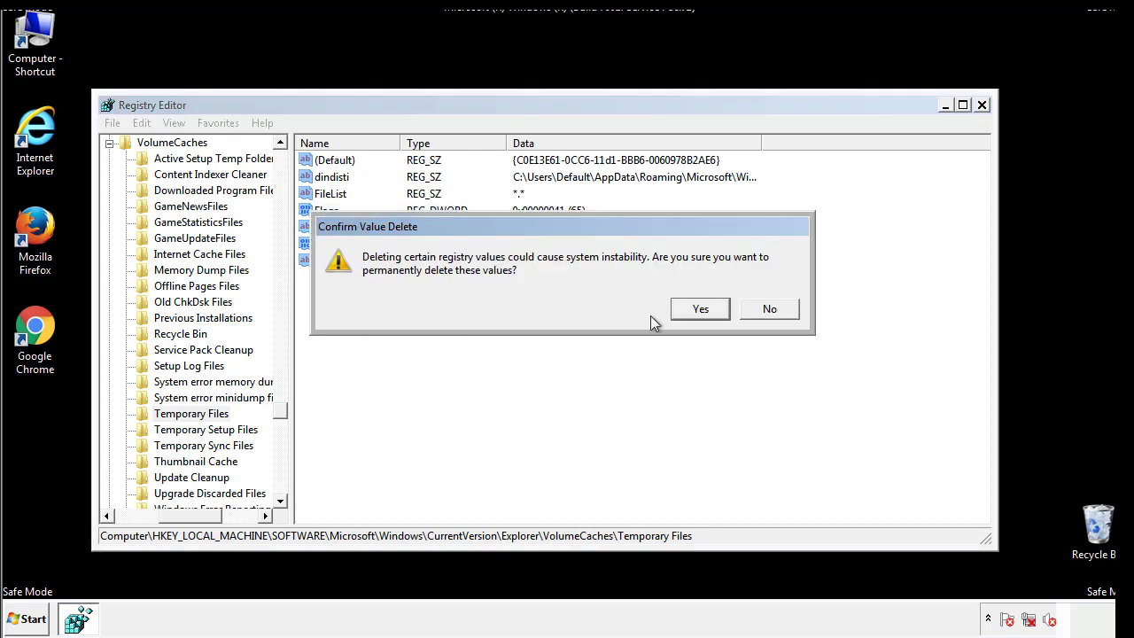
click(702, 309)
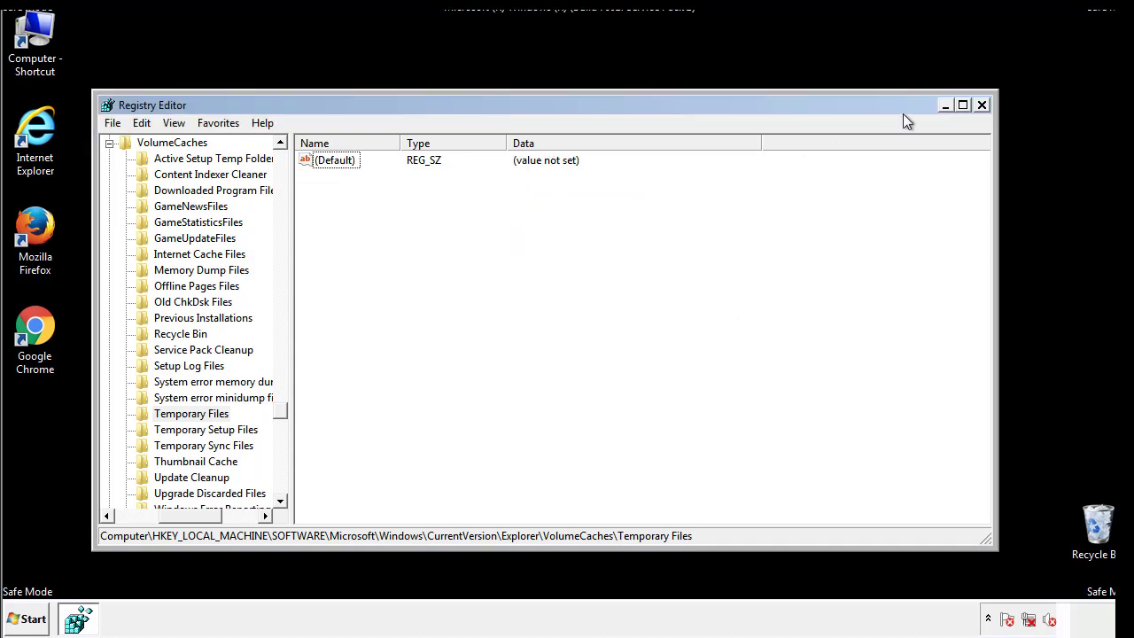
click(984, 106)
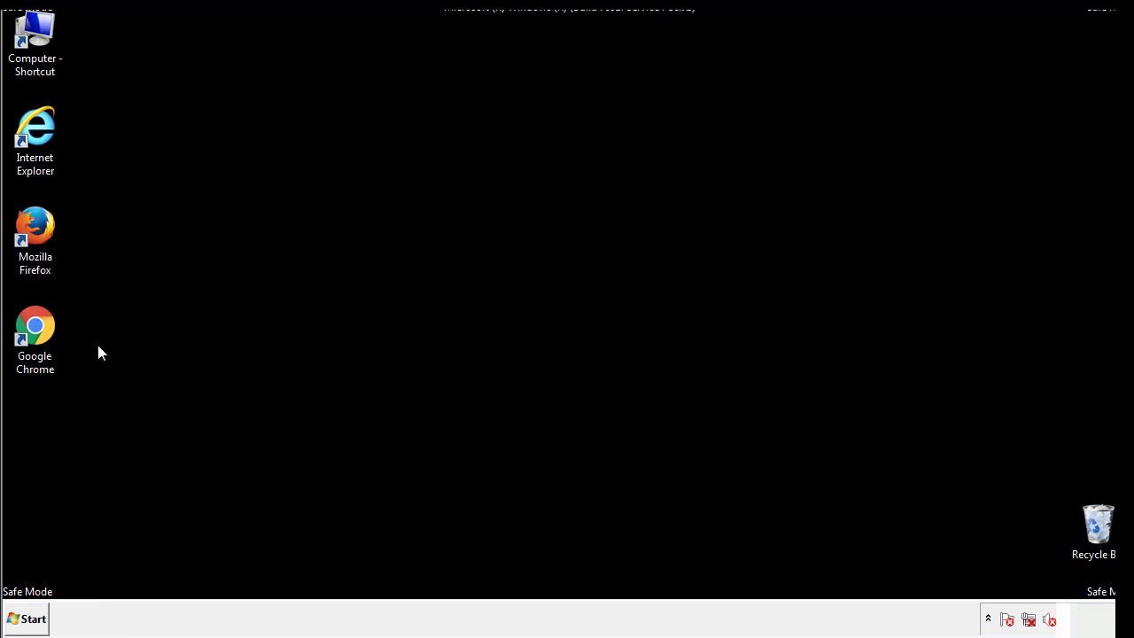
Open the System Configuration utility by running msconfig.
click(23, 623)
click(59, 580)
text(ms)
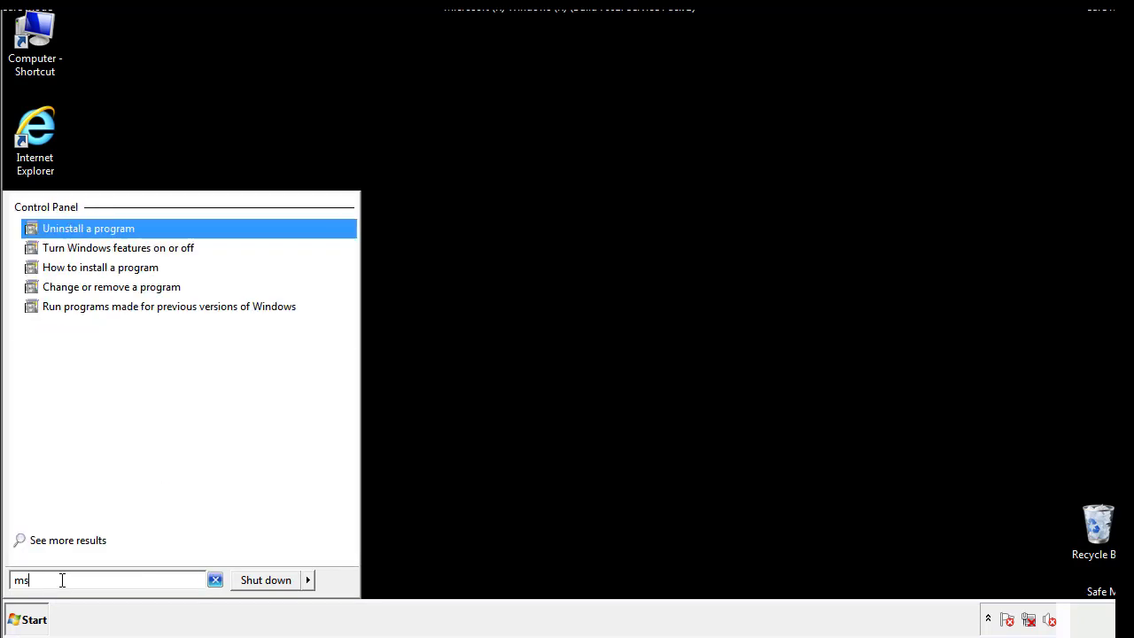
text(conf)
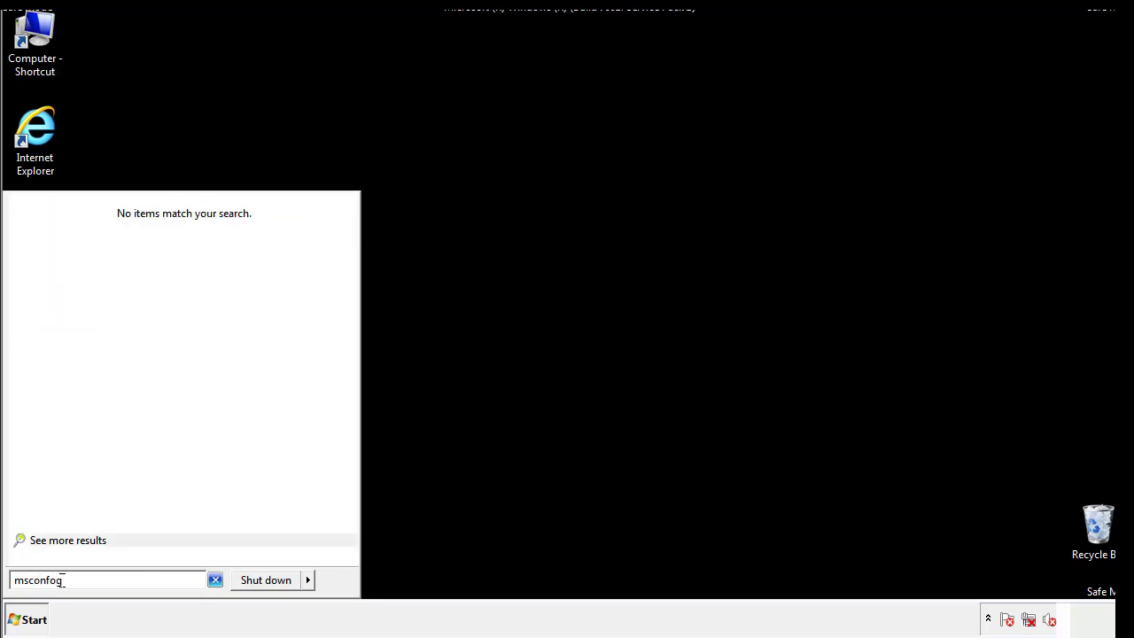
text(ig)
key(Return)
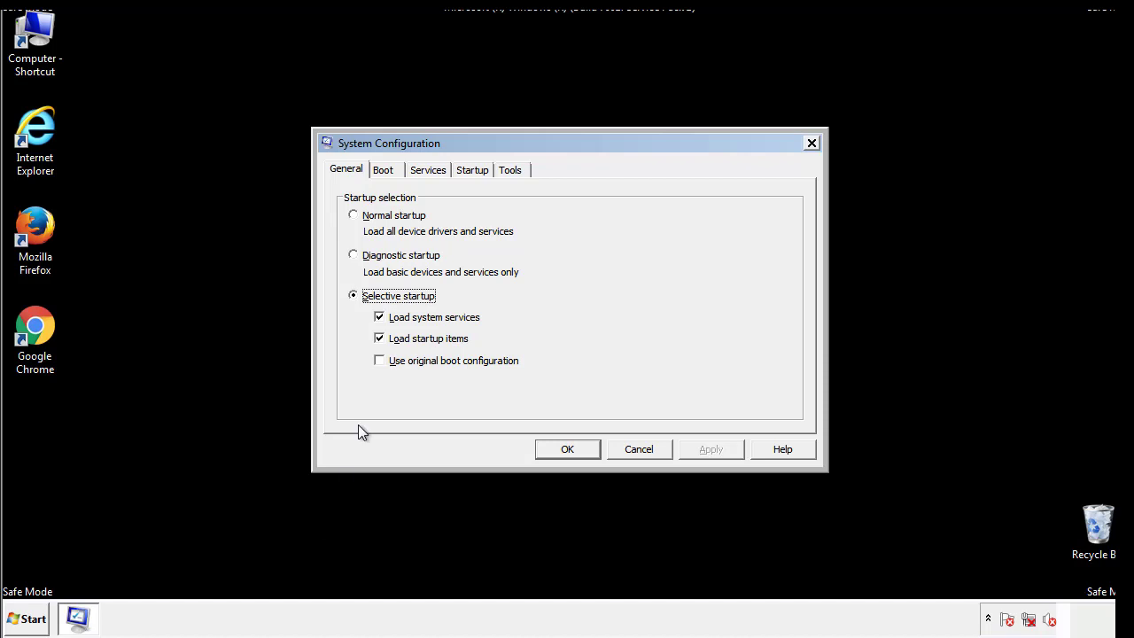
Turn off the Safe boot option for Windows 7, apply the change, and restart the computer.
click(383, 170)
click(357, 340)
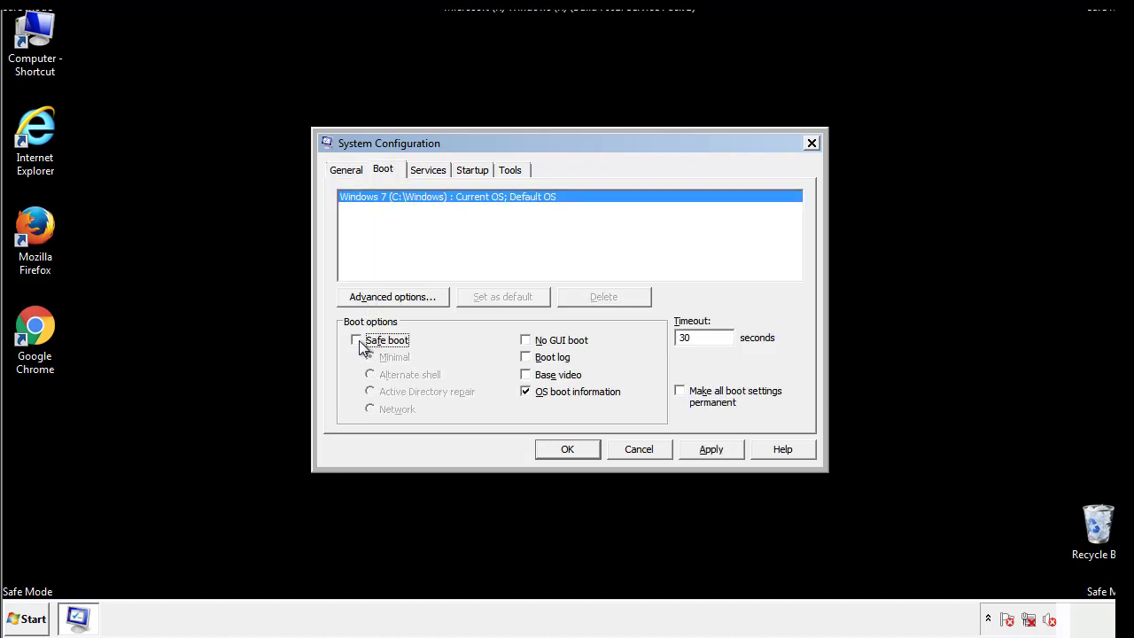
click(714, 451)
click(572, 449)
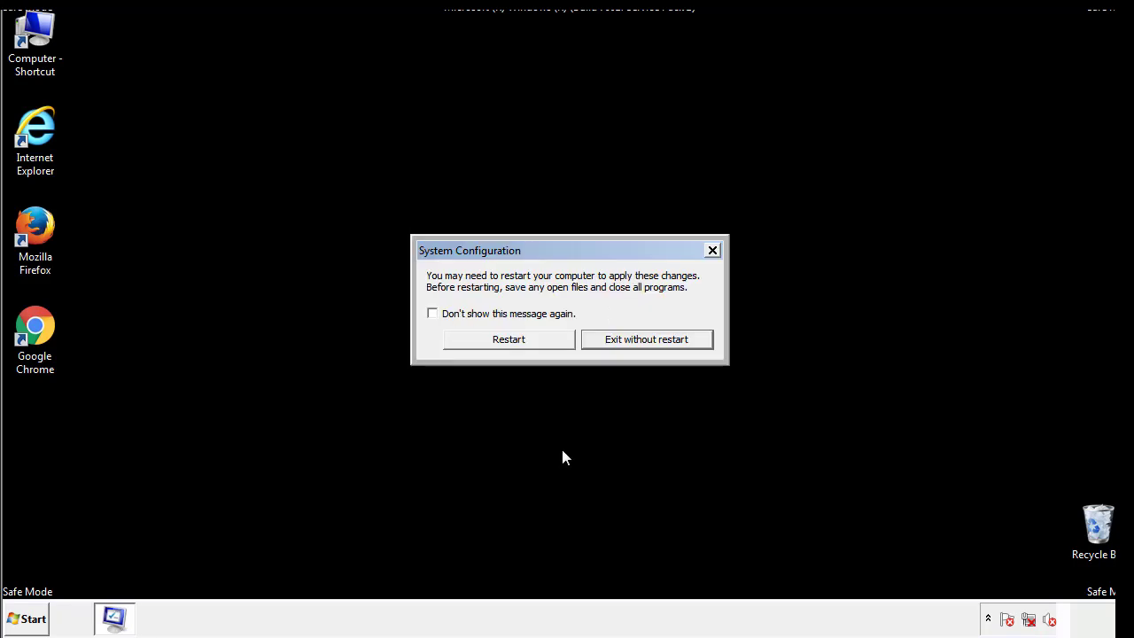
click(526, 342)
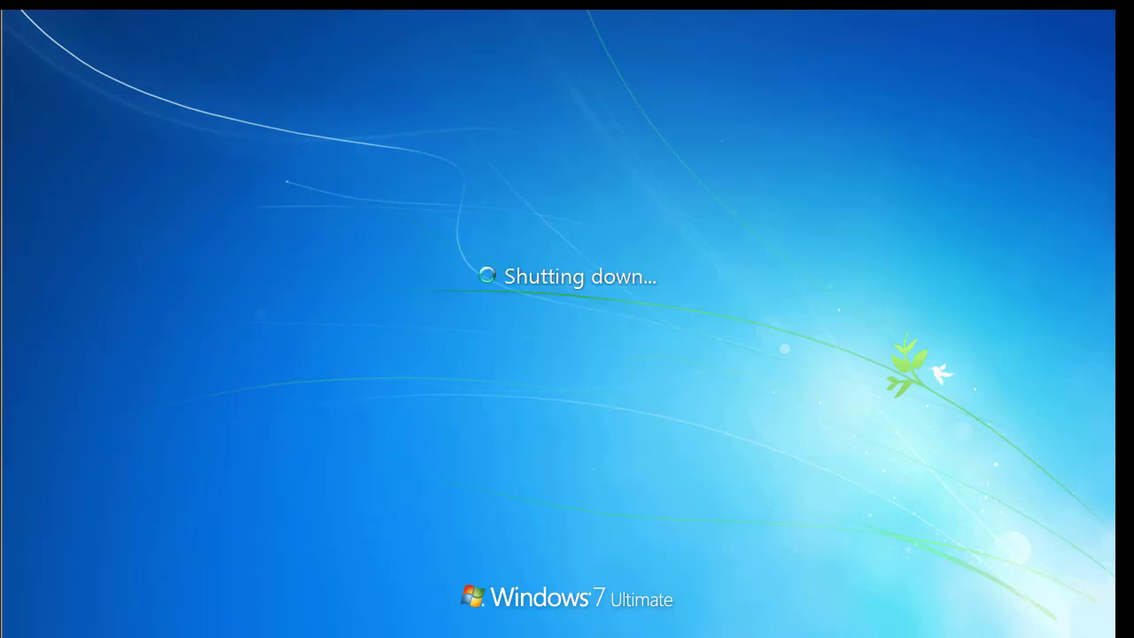